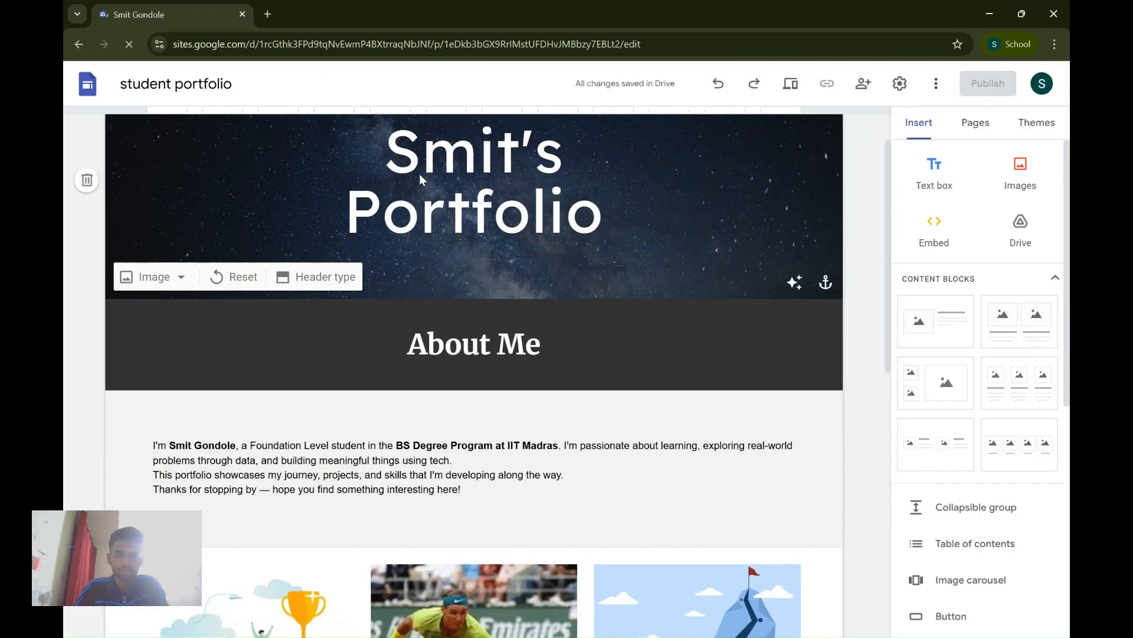
Examine the Home page of the existing student portfolio, from the header through the About Me, achievements, hobbies and goals sections.
click(420, 176)
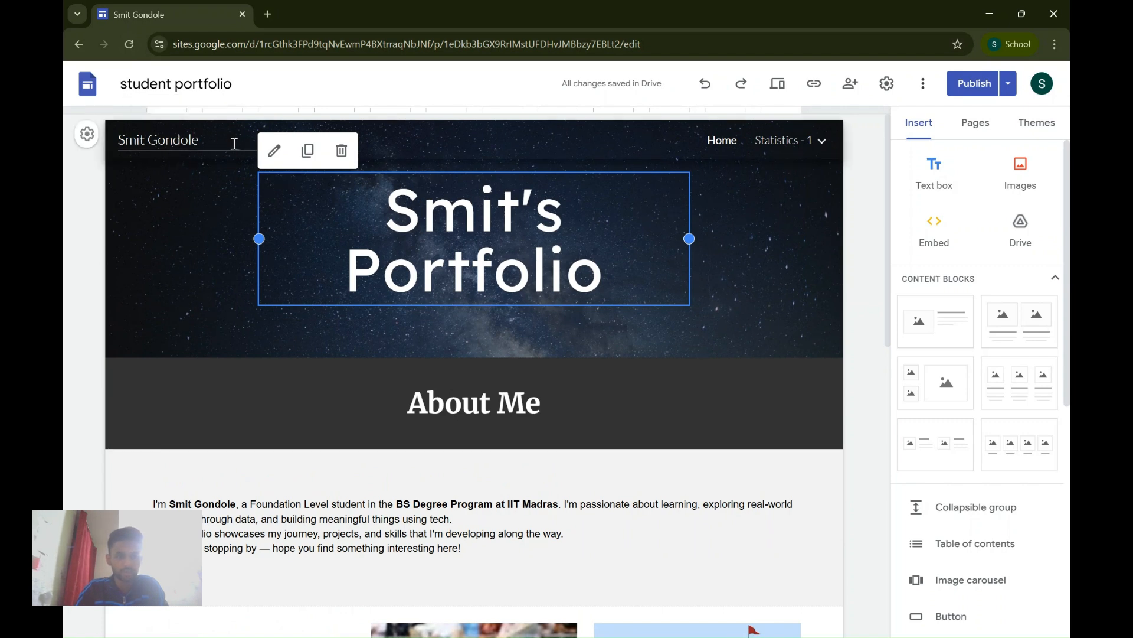
scroll(459, 233, down, 2)
click(467, 288)
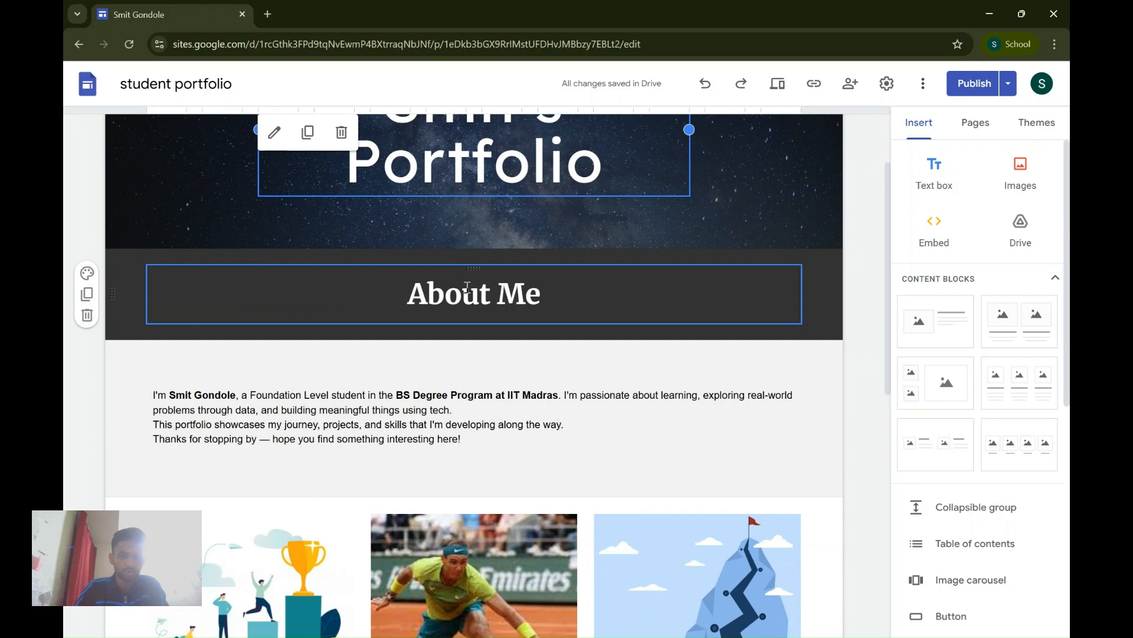
click(559, 389)
scroll(559, 387, down, 3)
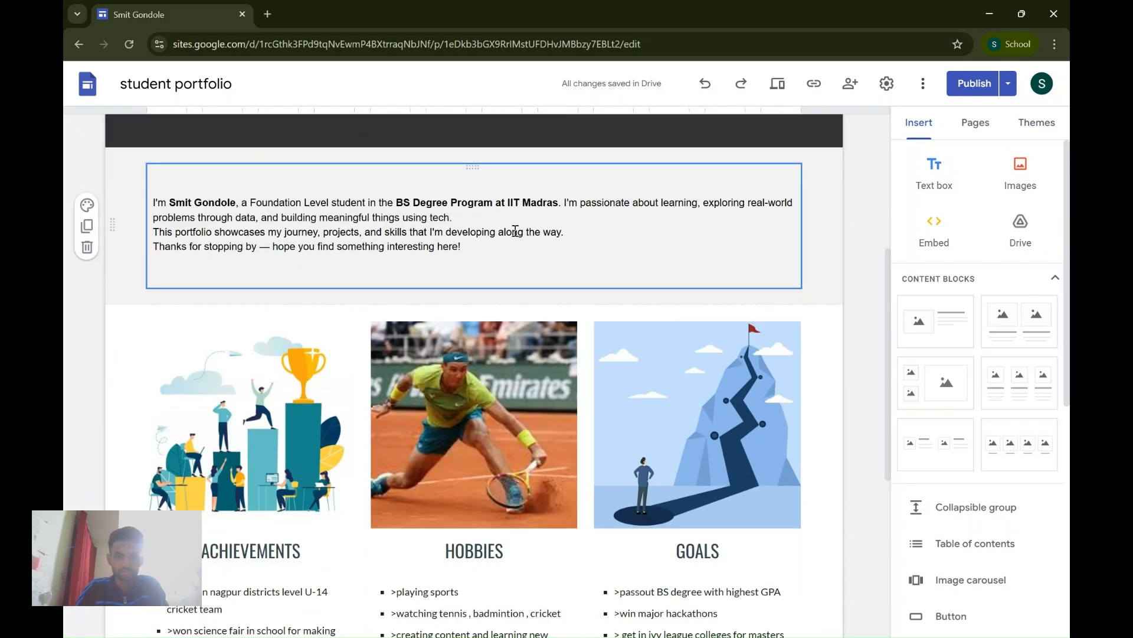
scroll(516, 296, down, 3)
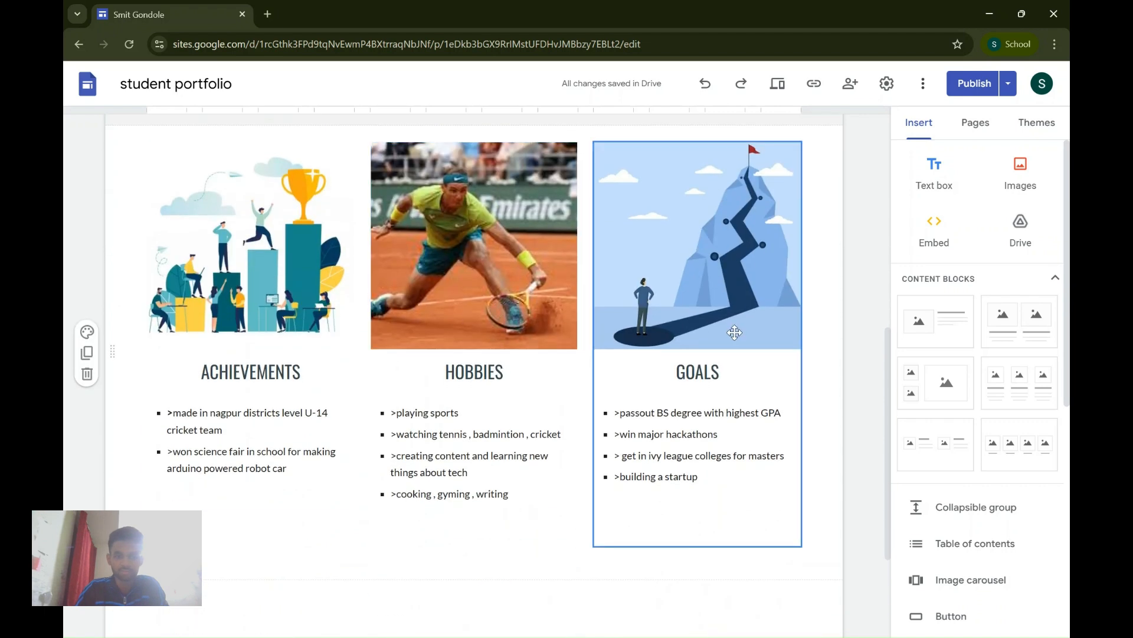
scroll(734, 333, up, 8)
Open the Statistics - 1 page of the portfolio and review its course description, activity button and embedded spreadsheet.
mouse_move(789, 151)
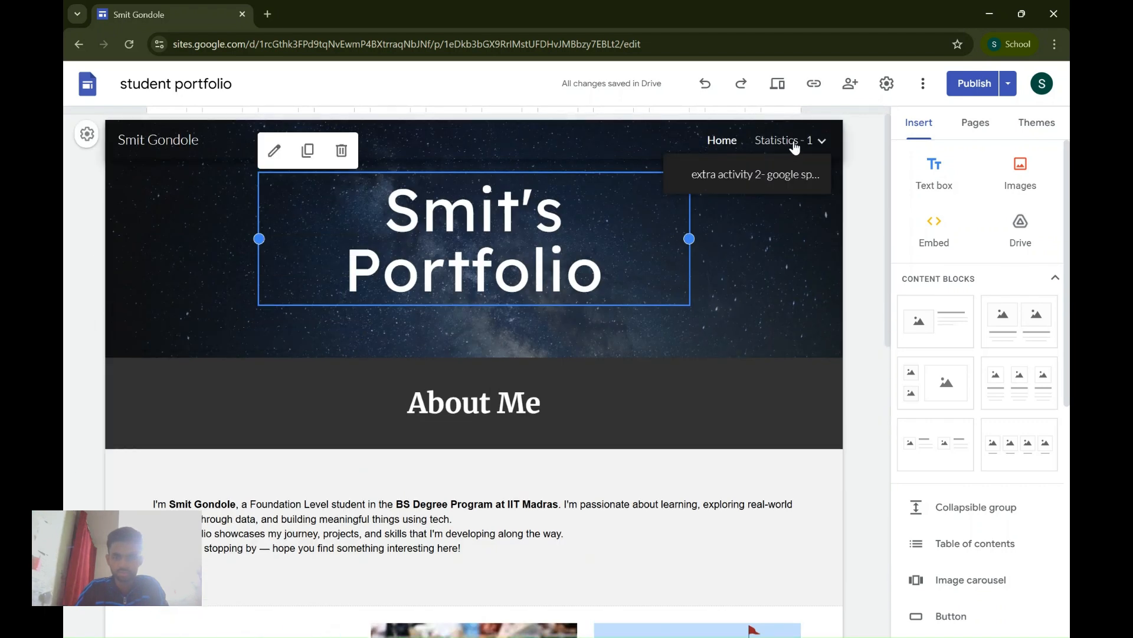
click(786, 142)
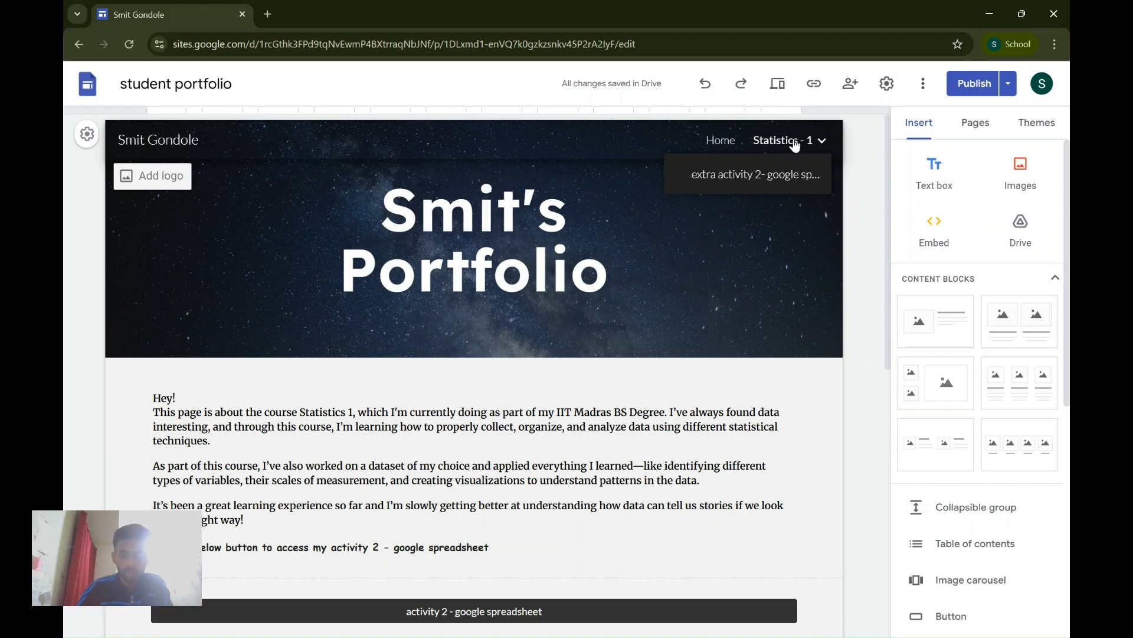
scroll(753, 255, down, 1)
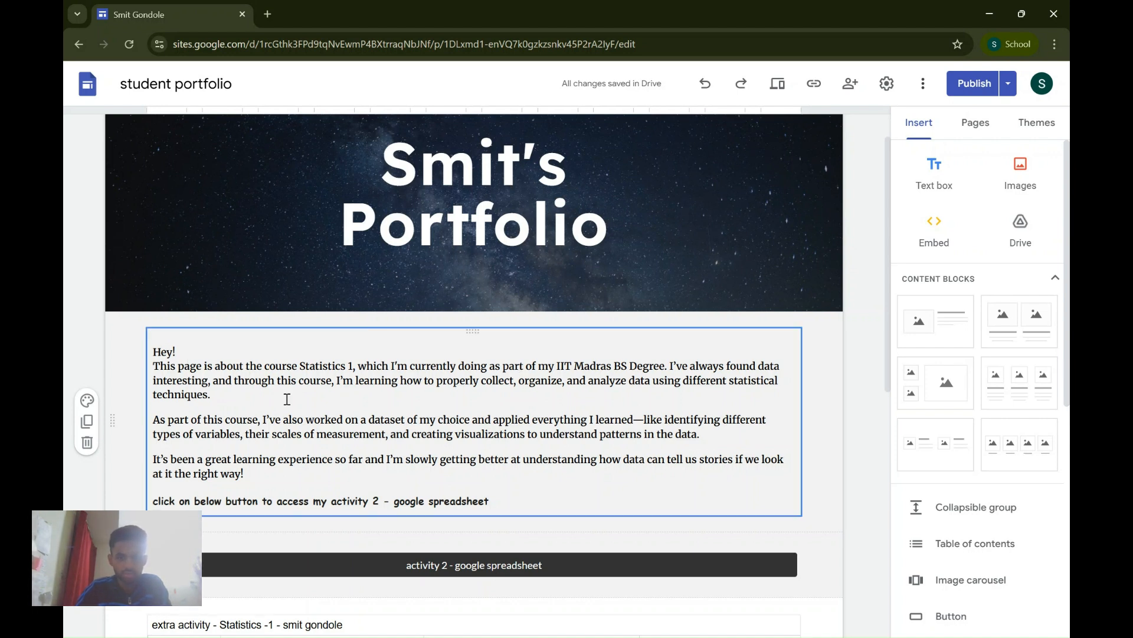
scroll(287, 399, down, 2)
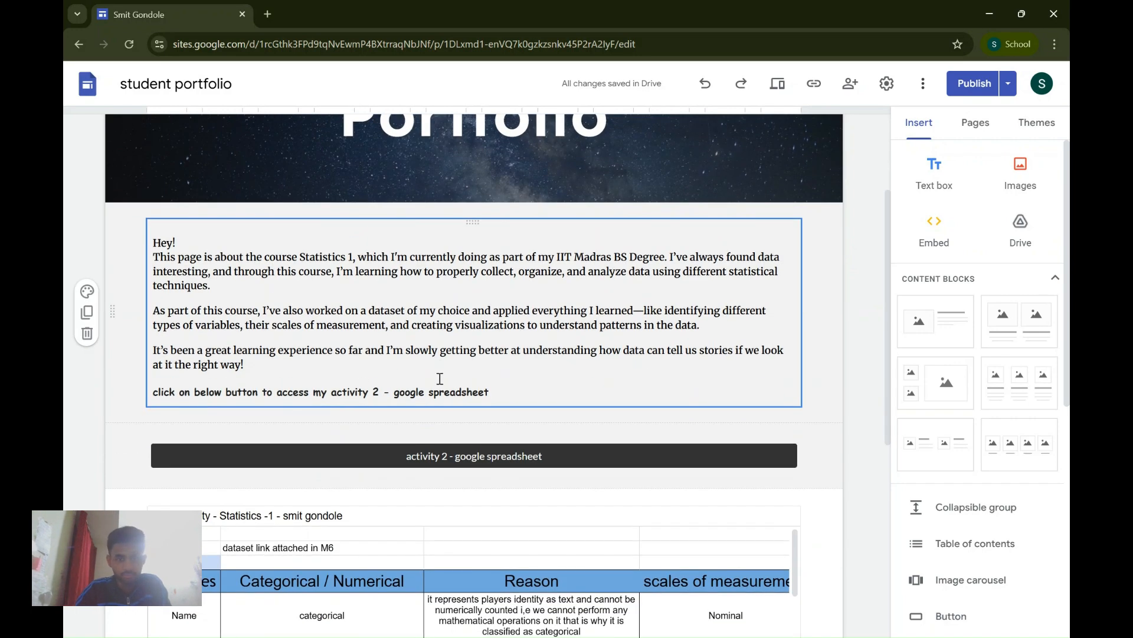
scroll(440, 379, up, 3)
scroll(455, 319, down, 4)
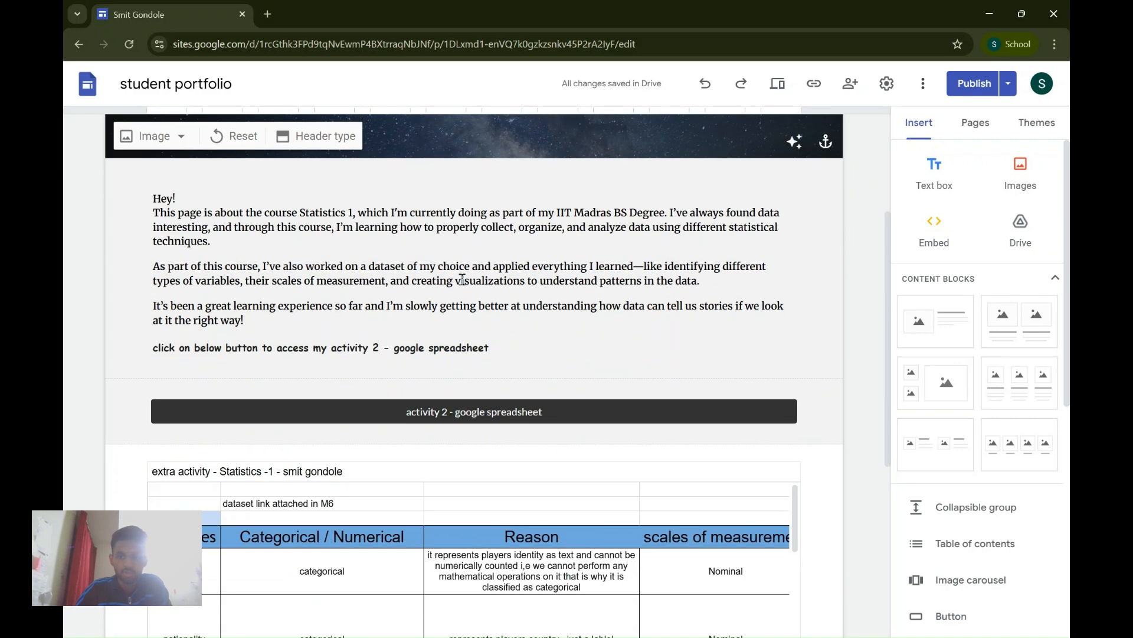
scroll(462, 279, up, 2)
scroll(462, 279, up, 2)
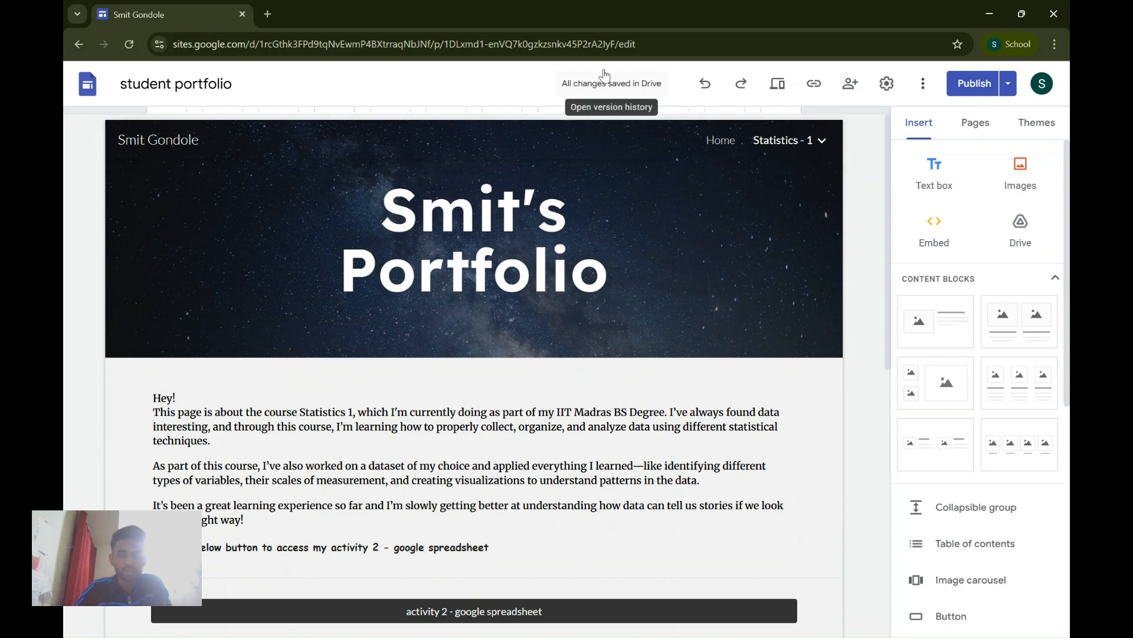
Leave the existing student portfolio and return to the Sites home page.
click(78, 47)
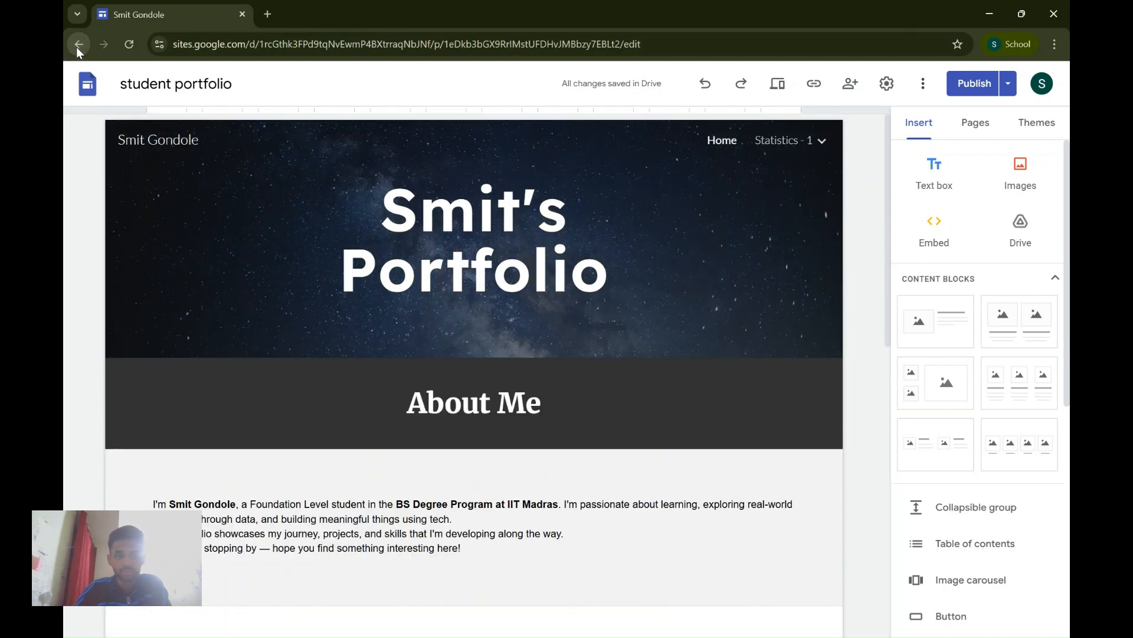
click(77, 47)
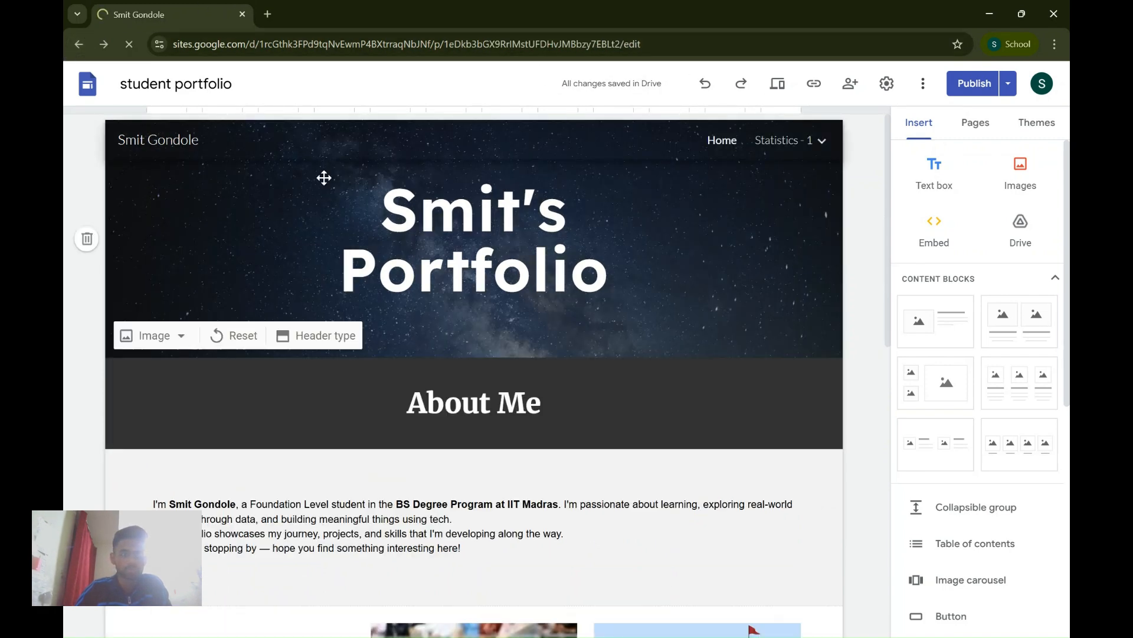
click(78, 45)
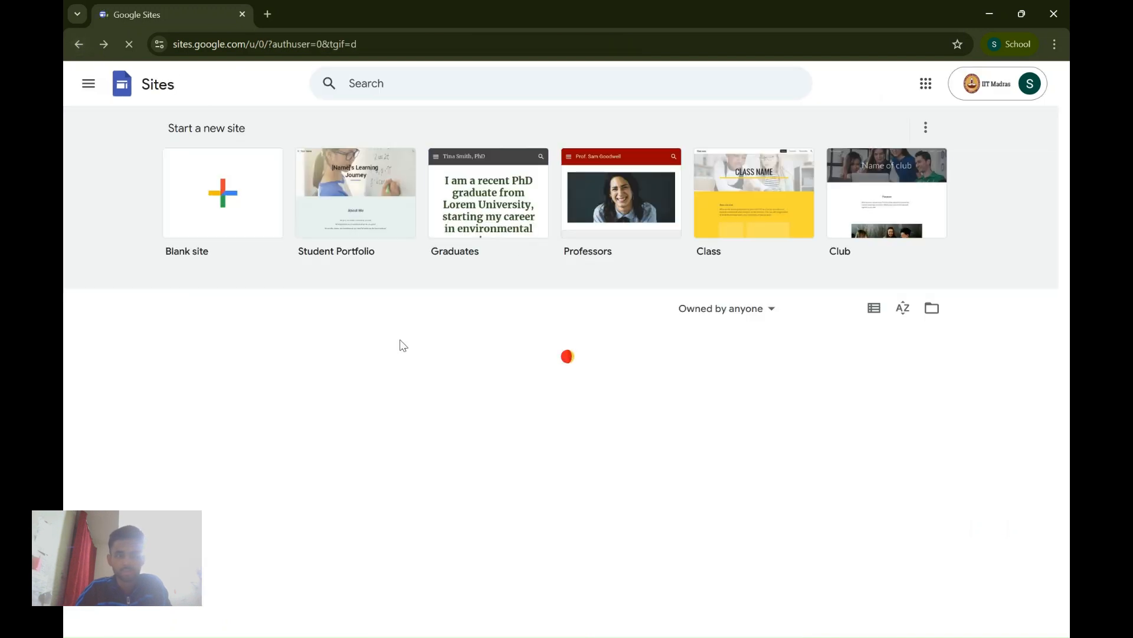
Open the Student Portfolio template and examine its home page sections and its list of pages.
click(371, 180)
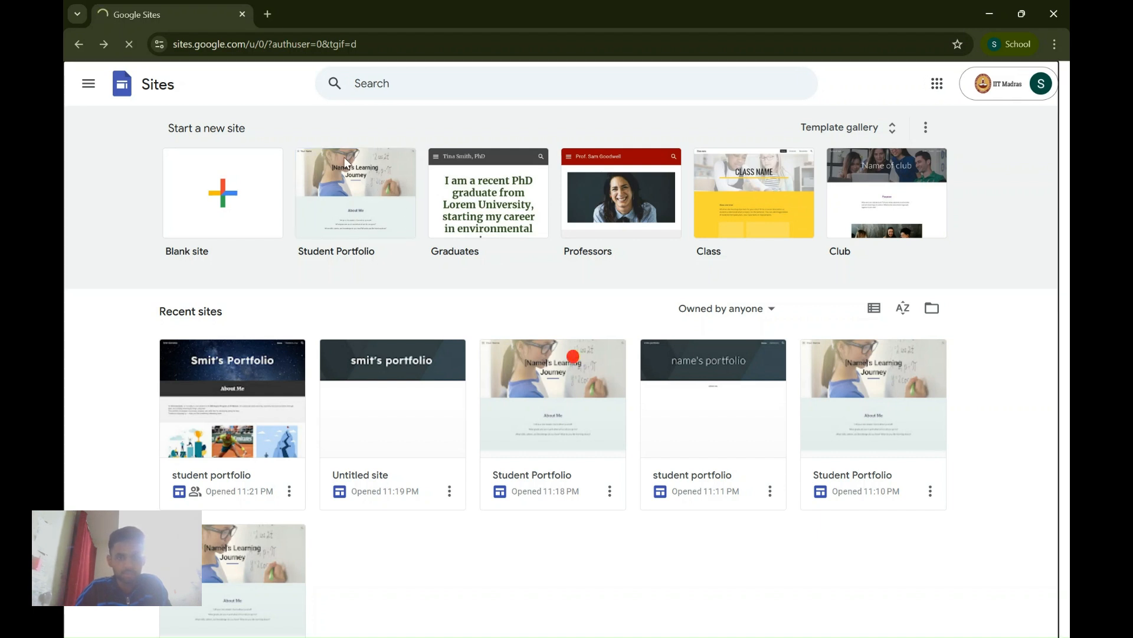
scroll(491, 345, down, 4)
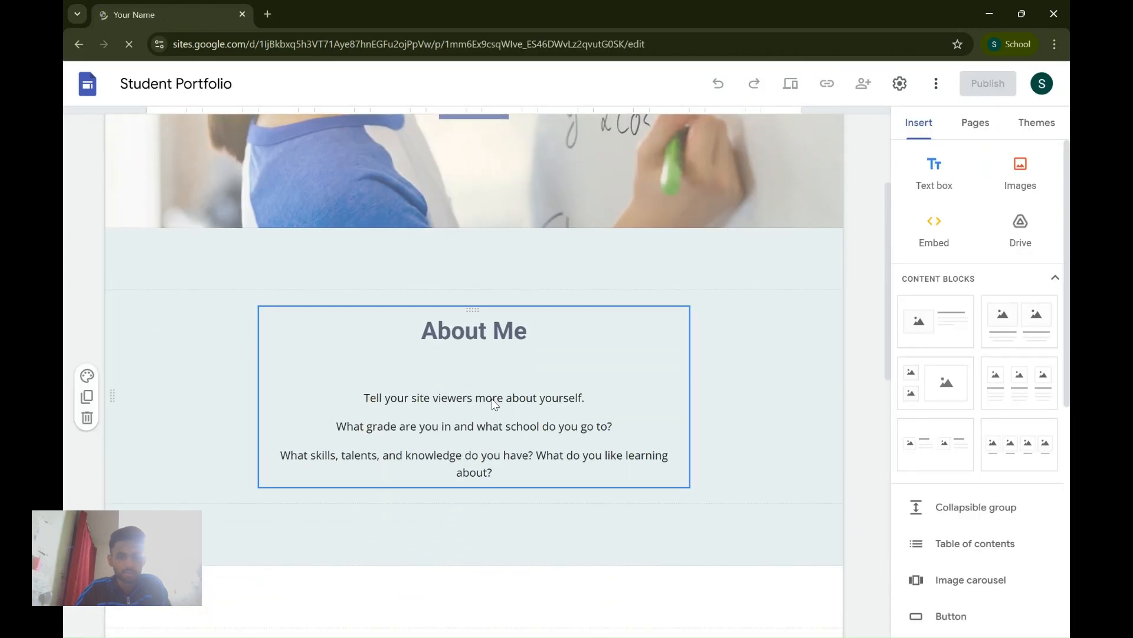
scroll(494, 404, up, 2)
scroll(494, 404, down, 7)
scroll(495, 404, up, 8)
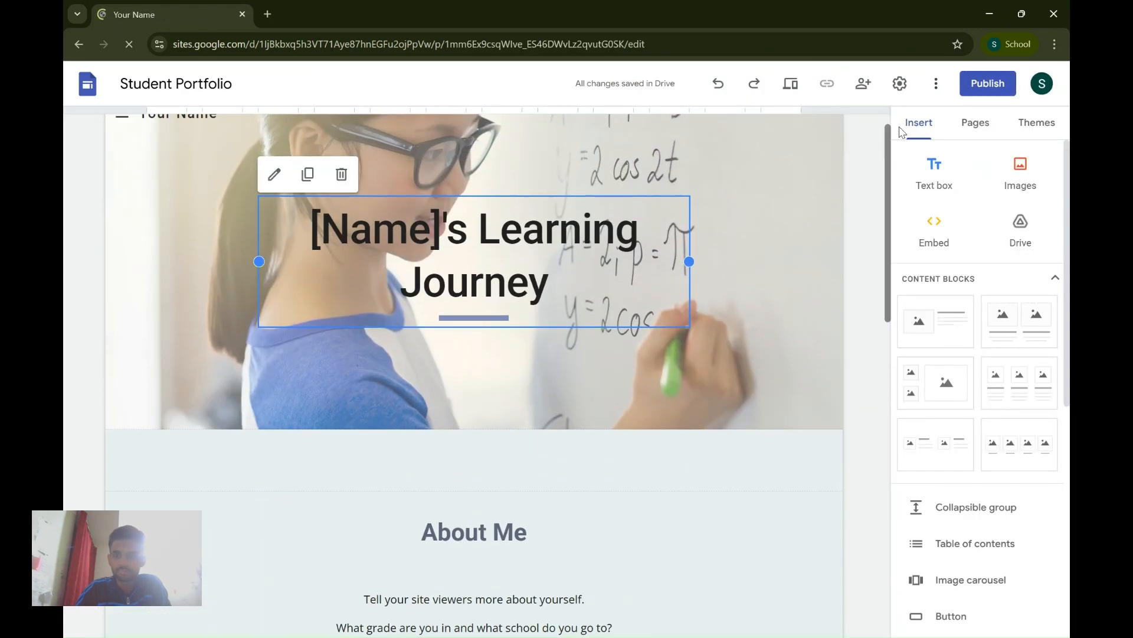
click(975, 126)
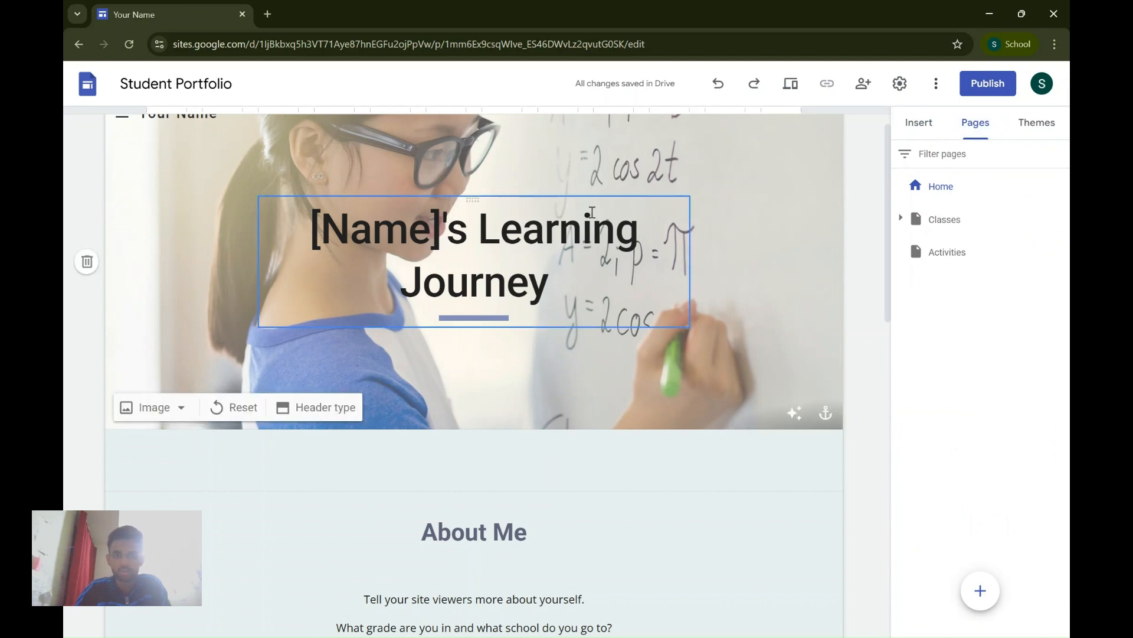
Return to the Sites home page and create a new blank site.
click(78, 46)
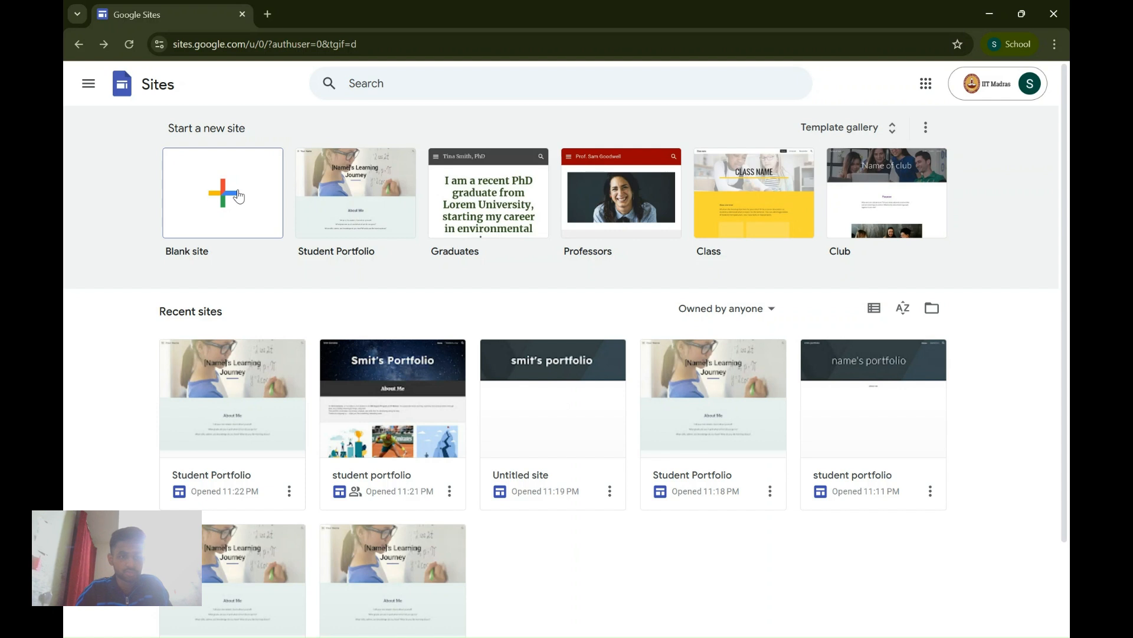
click(237, 194)
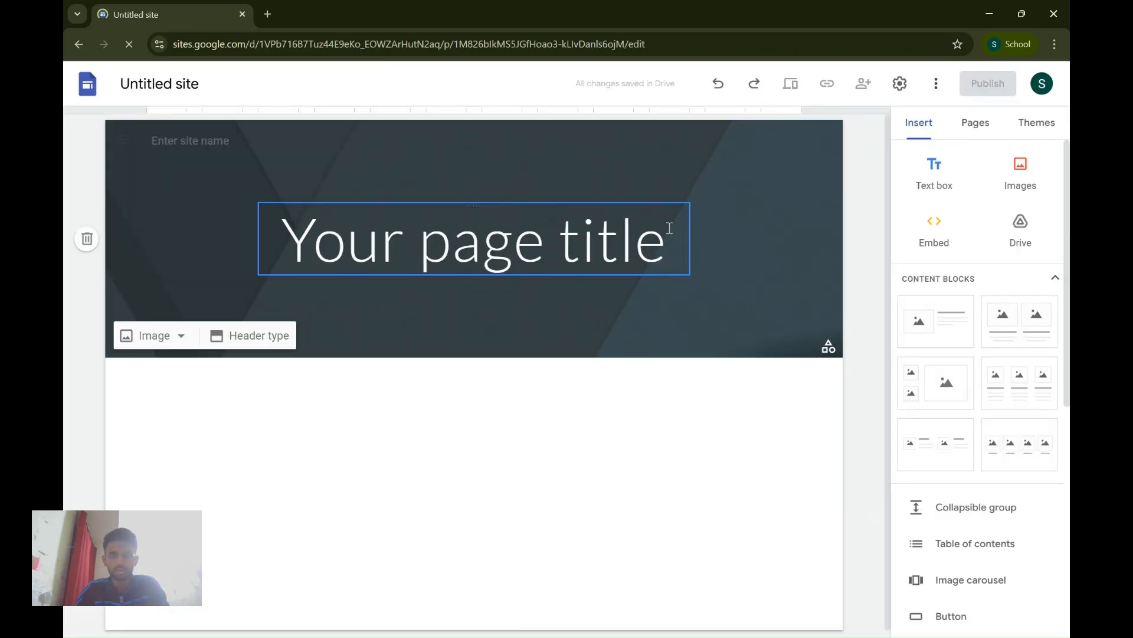
Replace the placeholder page title with the site owner's first name in possessive form followed by "portfolio".
click(667, 235)
key(BackSpace)
key(BackSpace)
key(BackSpace)
key(BackSpace)
key(BackSpace)
key(BackSpace)
key(BackSpace)
key(BackSpace)
key(BackSpace)
key(BackSpace)
key(BackSpace)
key(BackSpace)
key(BackSpace)
key(BackSpace)
key(BackSpace)
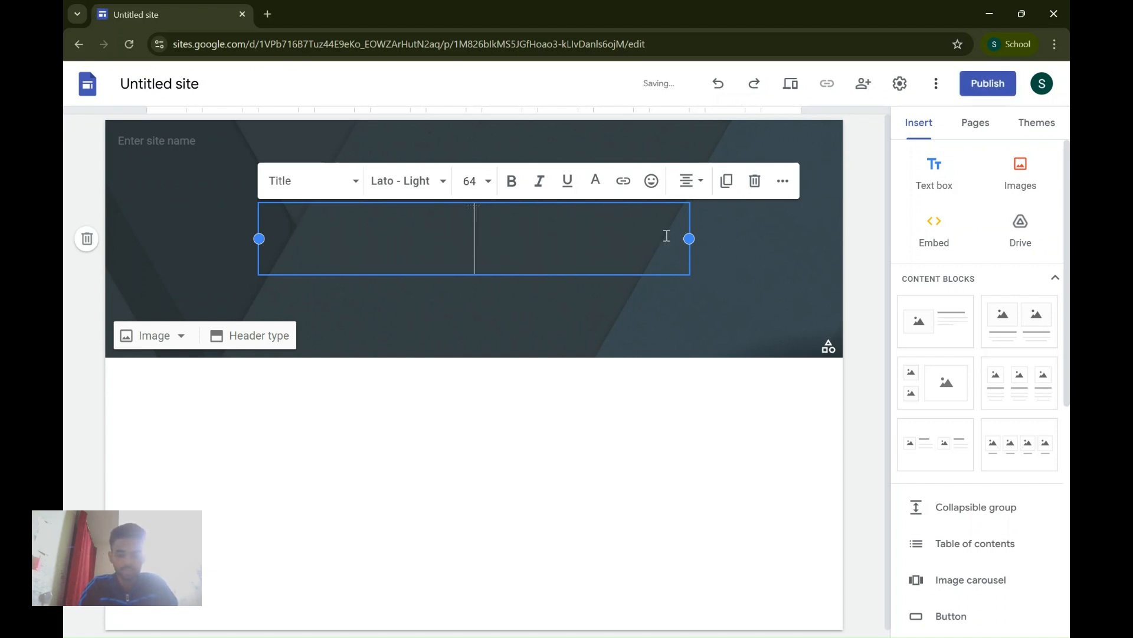
text(smits')
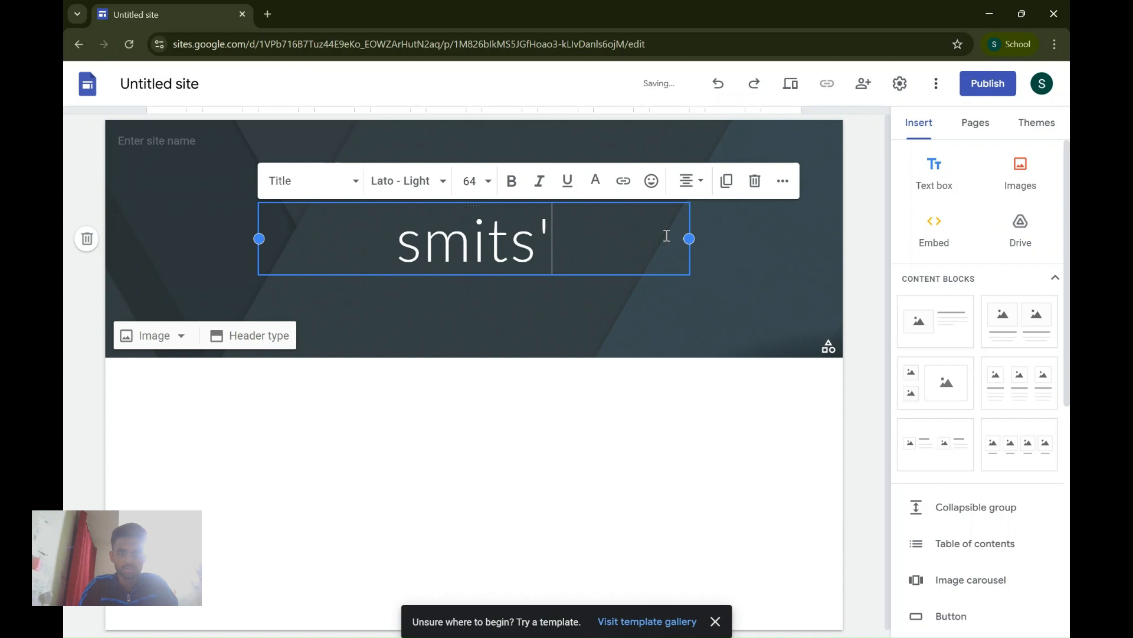
key(BackSpace)
key(BackSpace)
text('s portfolio)
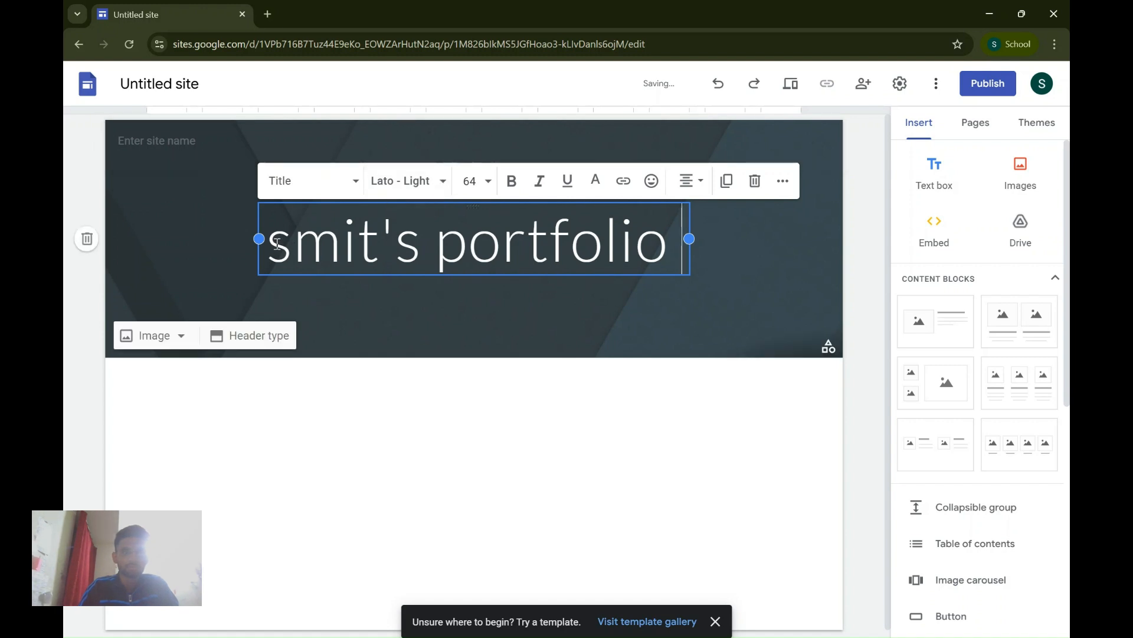
Set the font of the whole page title to Lexend Semi Bold.
drag(267, 242, 672, 245)
click(443, 187)
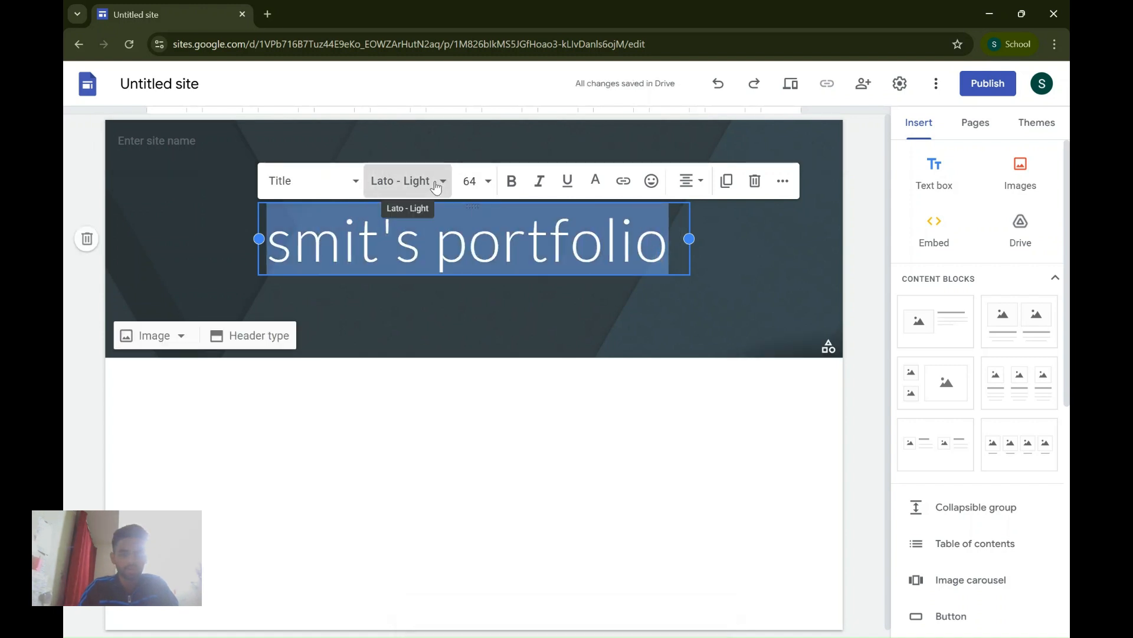
mouse_move(428, 488)
scroll(428, 488, down, 1)
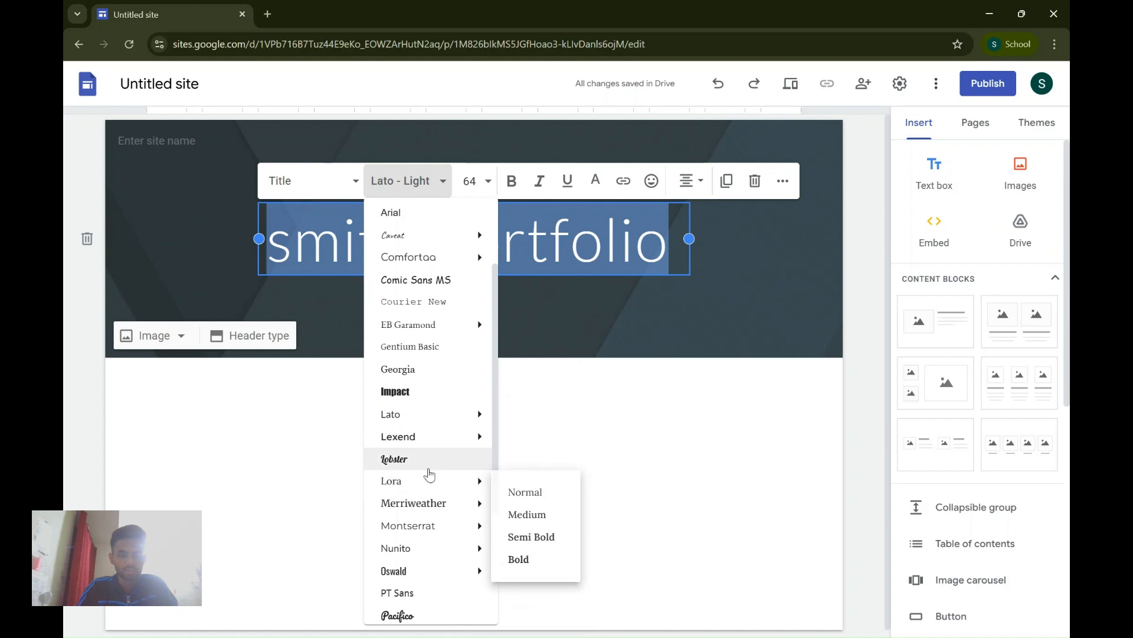
click(517, 456)
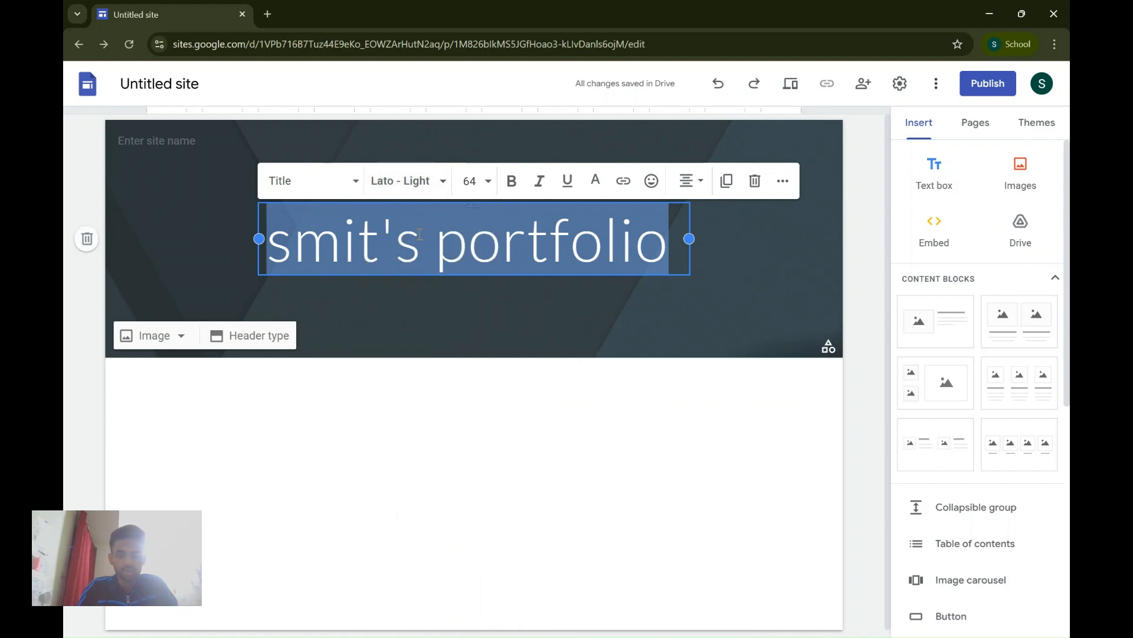
click(422, 187)
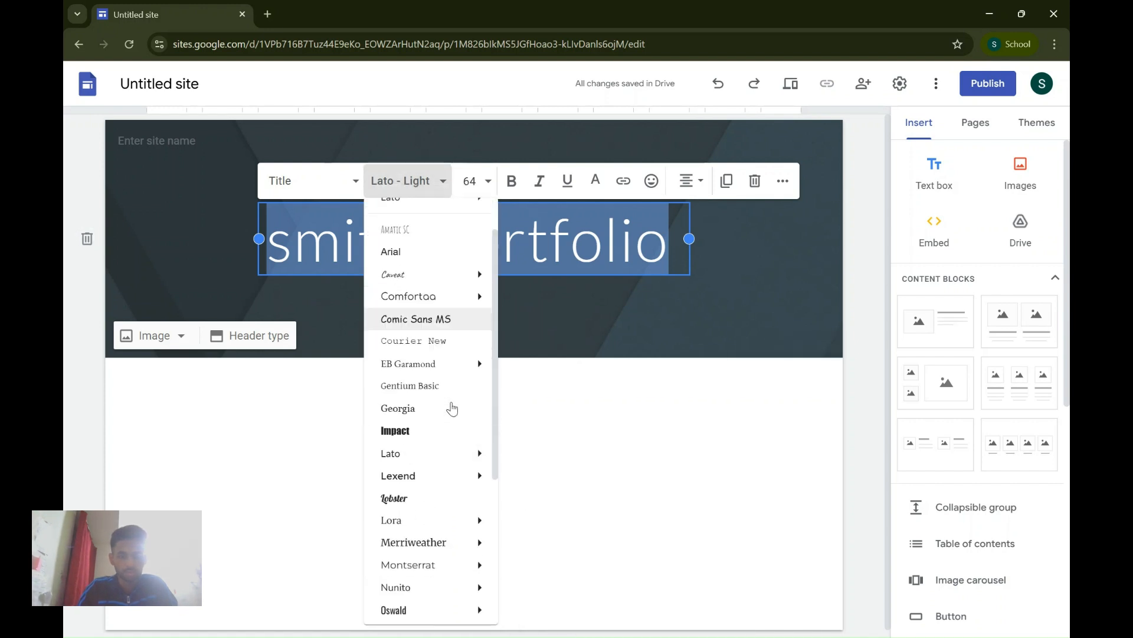
scroll(440, 389, down, 3)
mouse_move(432, 360)
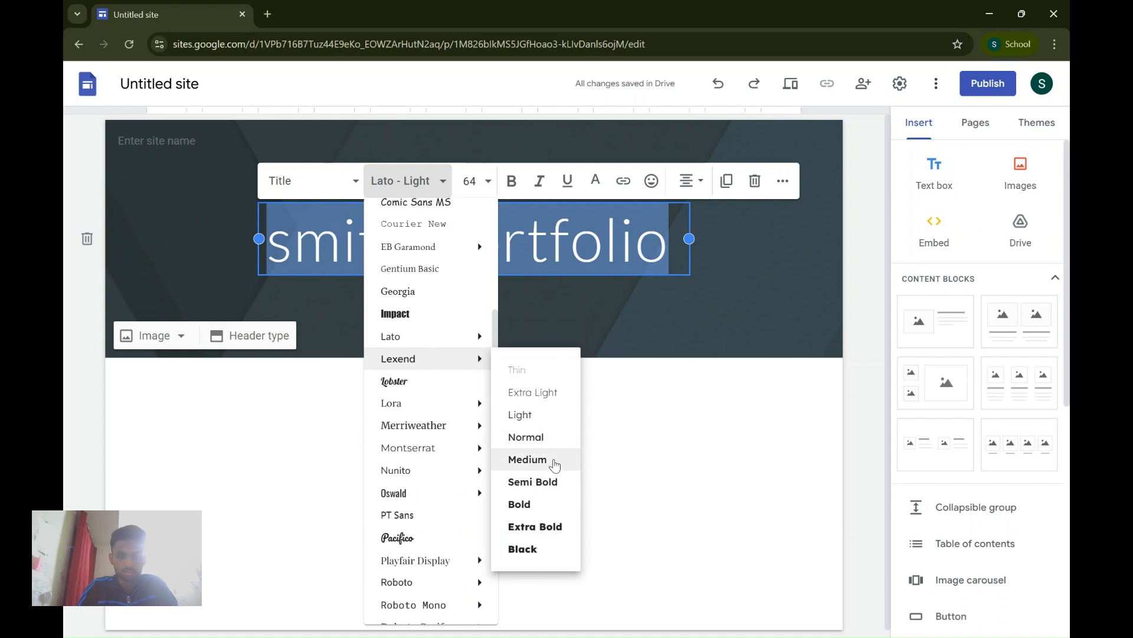
click(538, 481)
click(787, 233)
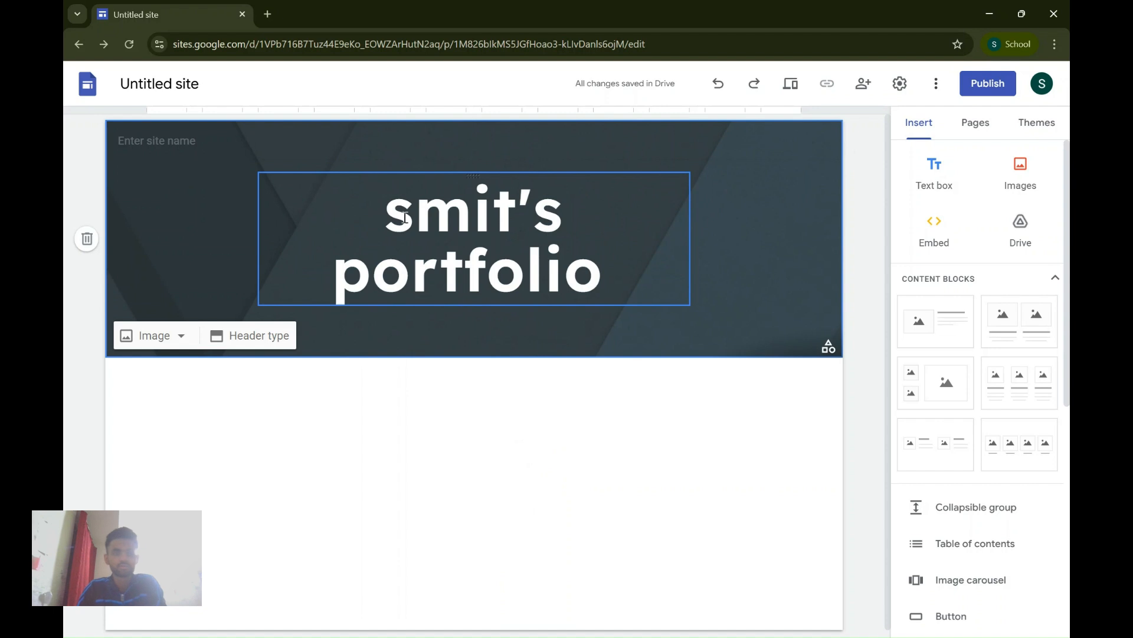
Replace the header background with the dark blue starry night sky image from the gallery.
click(167, 335)
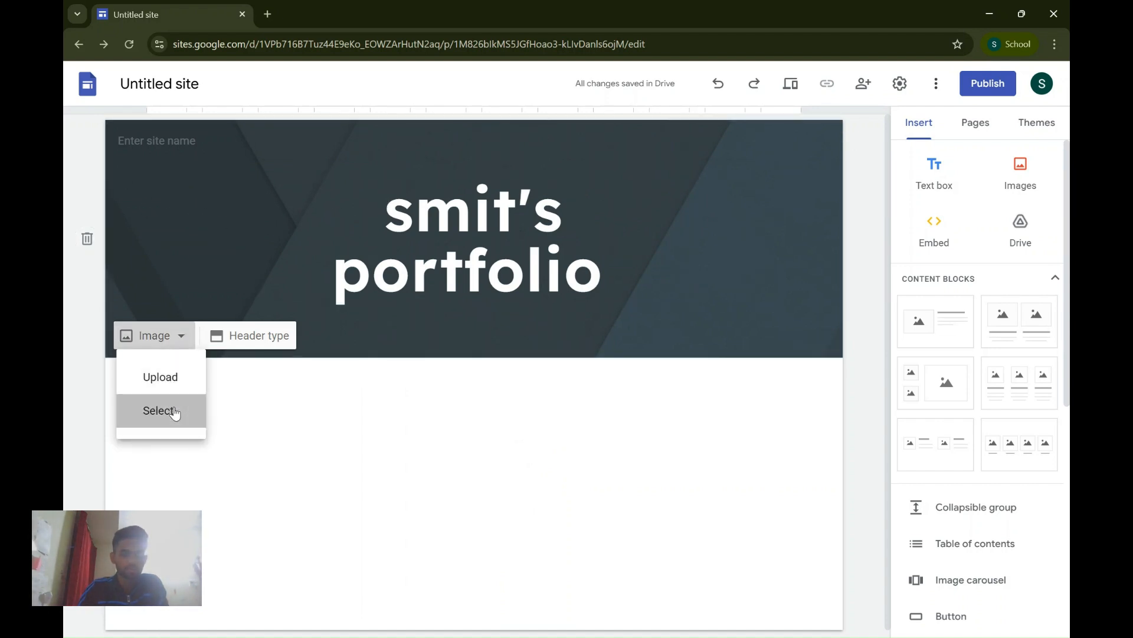
click(174, 413)
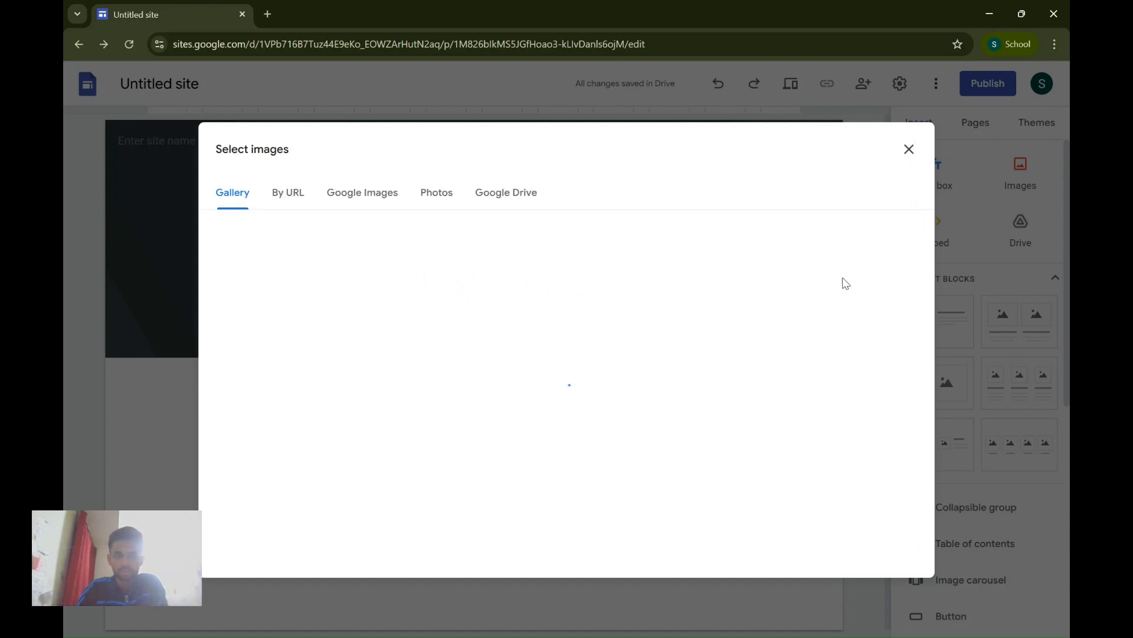
scroll(602, 399, down, 1)
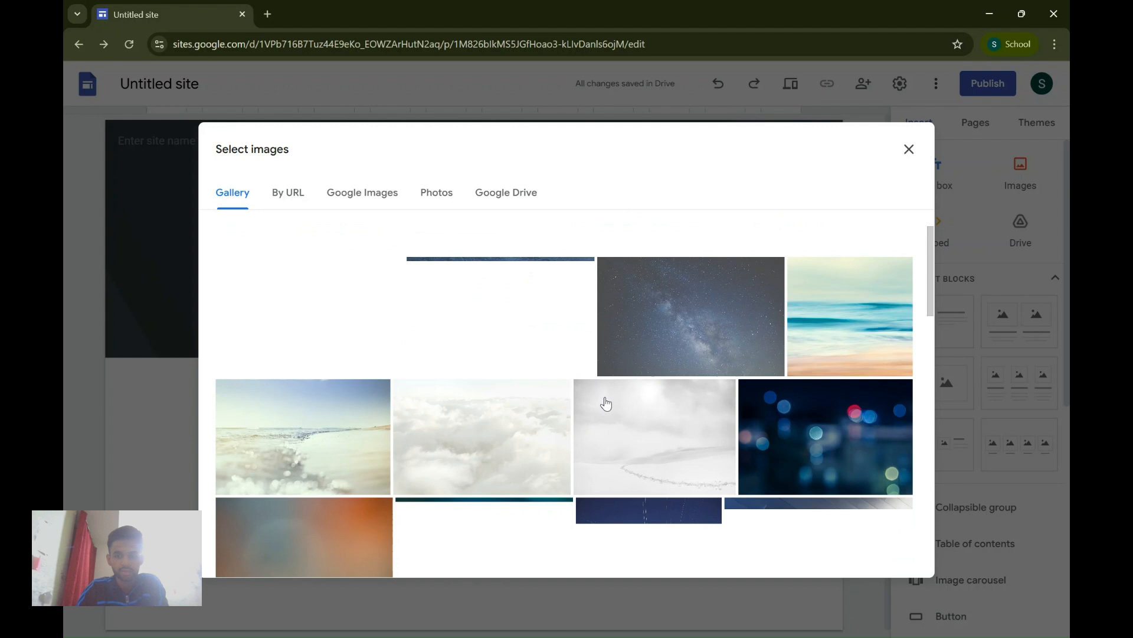
click(714, 326)
click(893, 559)
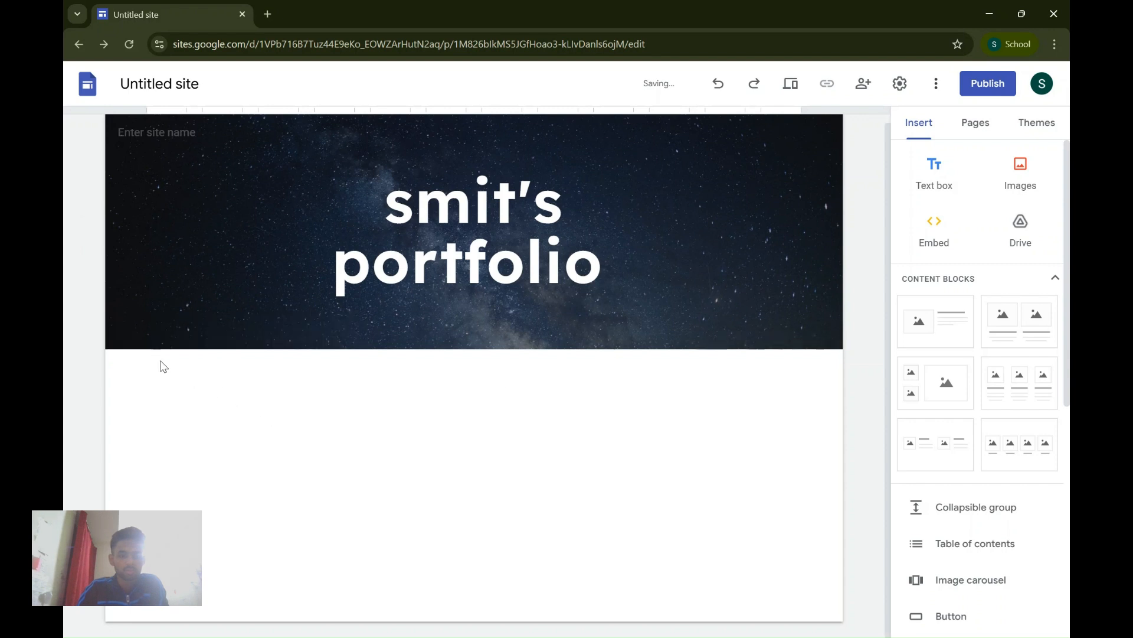
Add a text box in the blank area below the header, with the Lobster font at size 30.
double_click(261, 430)
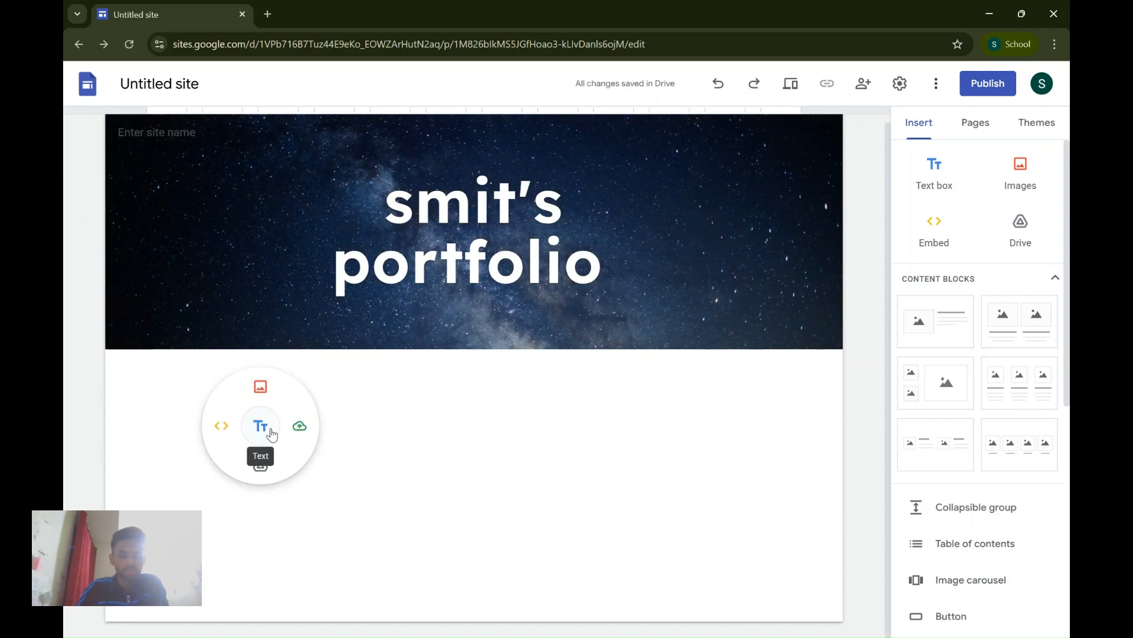
click(261, 429)
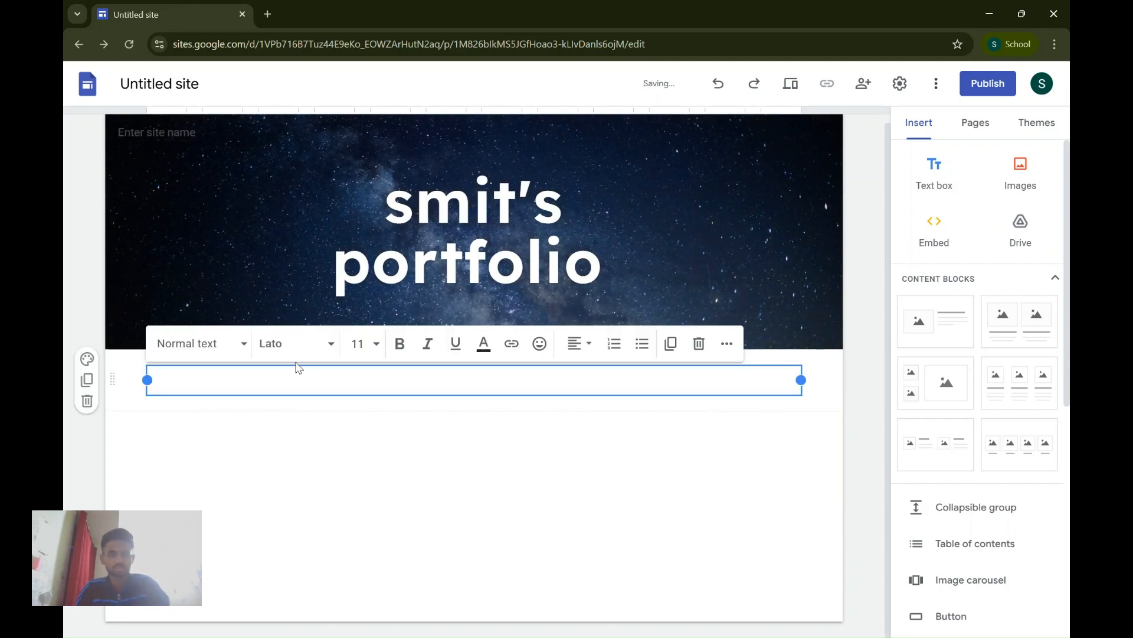
click(330, 343)
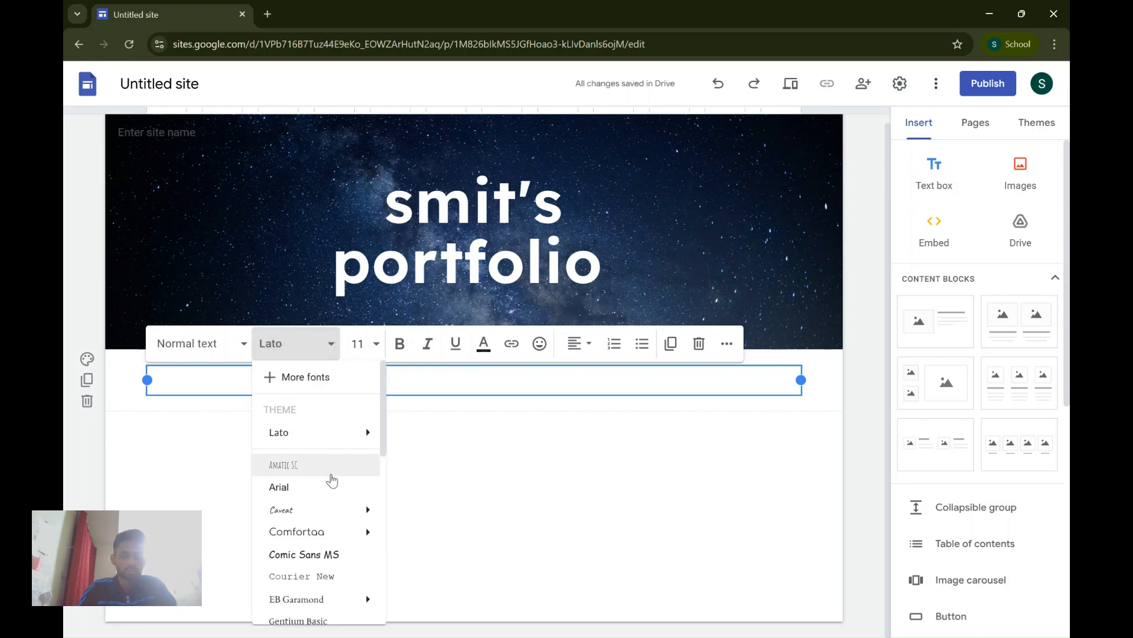
scroll(325, 466, down, 3)
scroll(312, 496, down, 2)
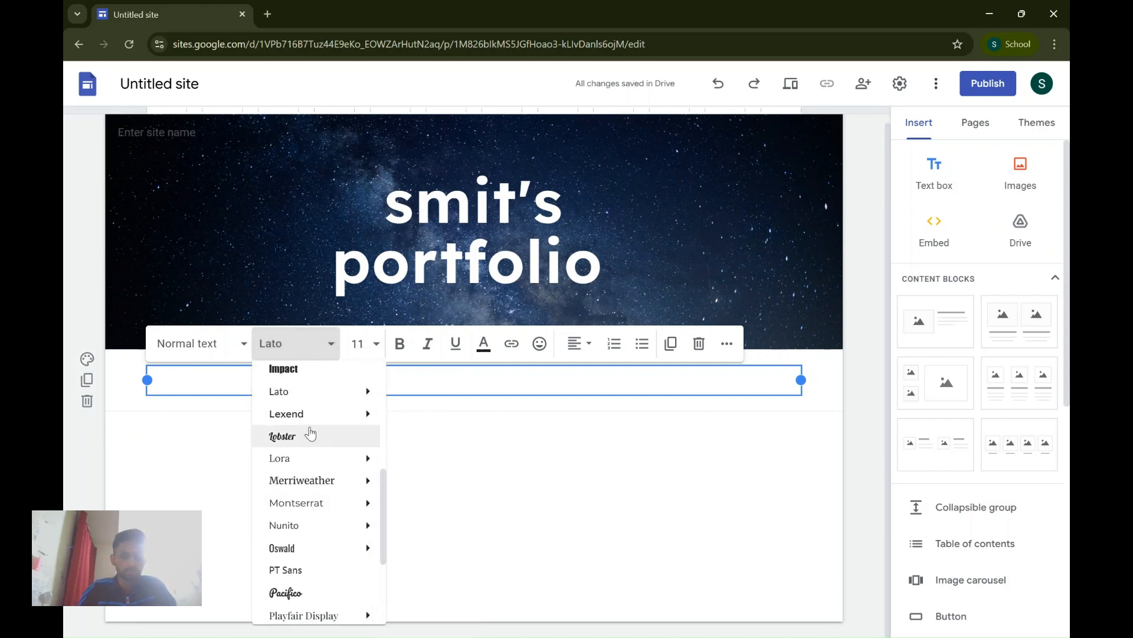
click(309, 438)
click(371, 345)
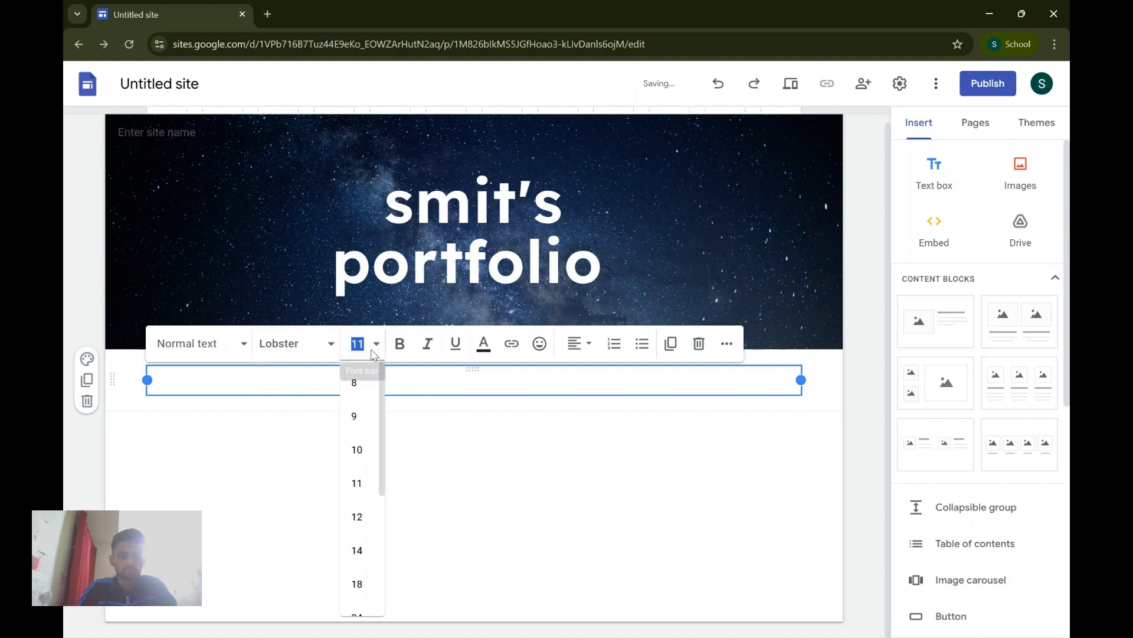
scroll(362, 511, down, 3)
click(361, 471)
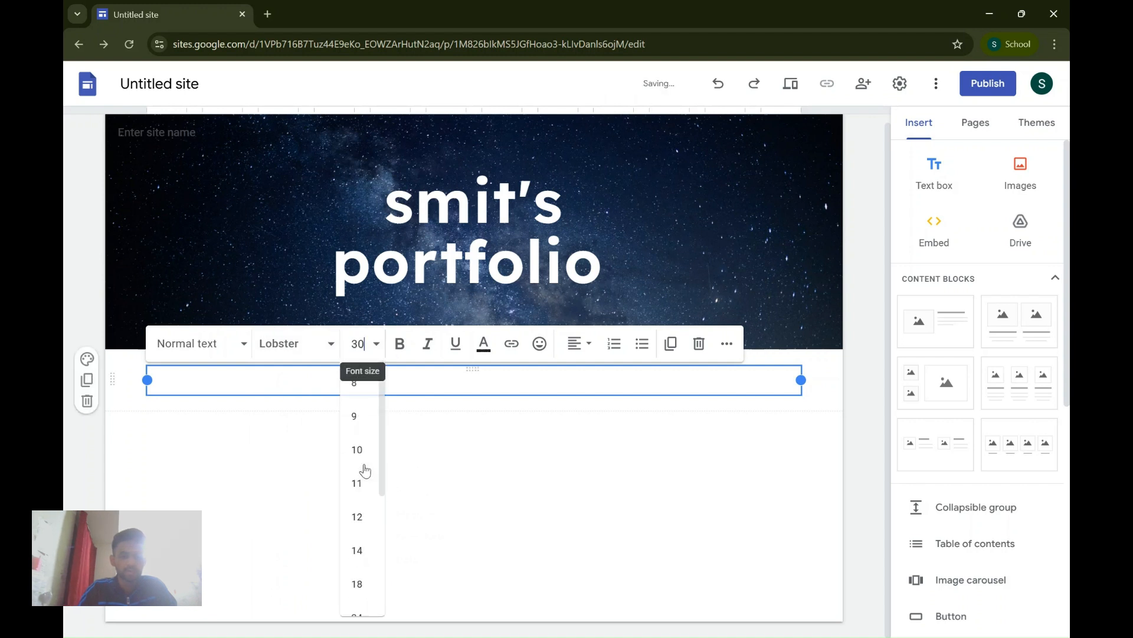
Enter "about me" as the heading in the new text box and centre it.
text(a)
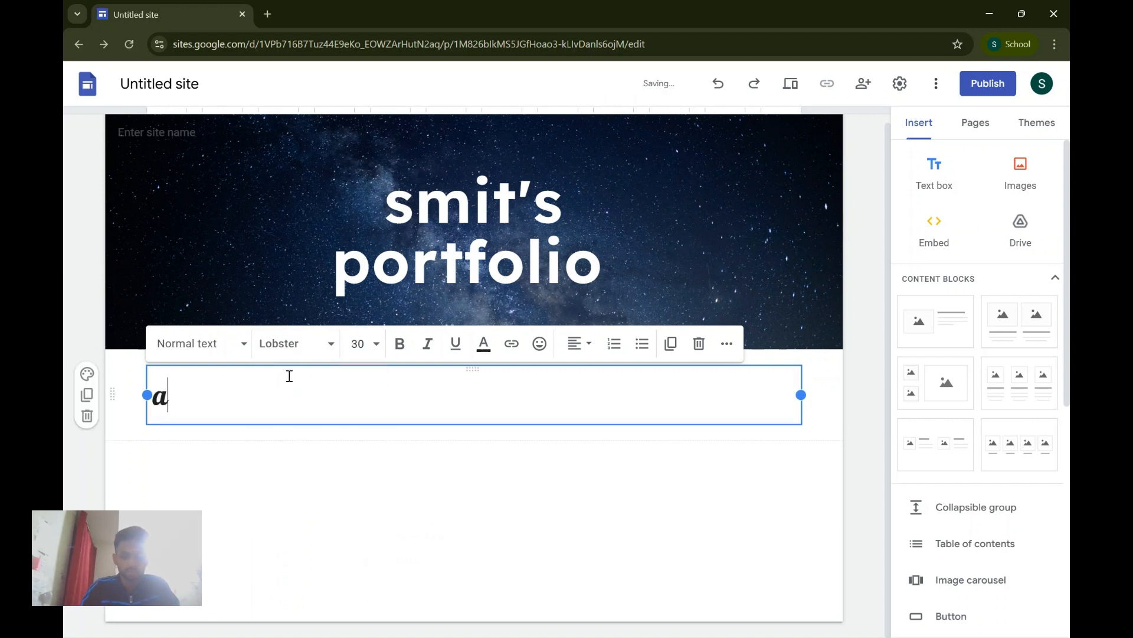
text(bout me)
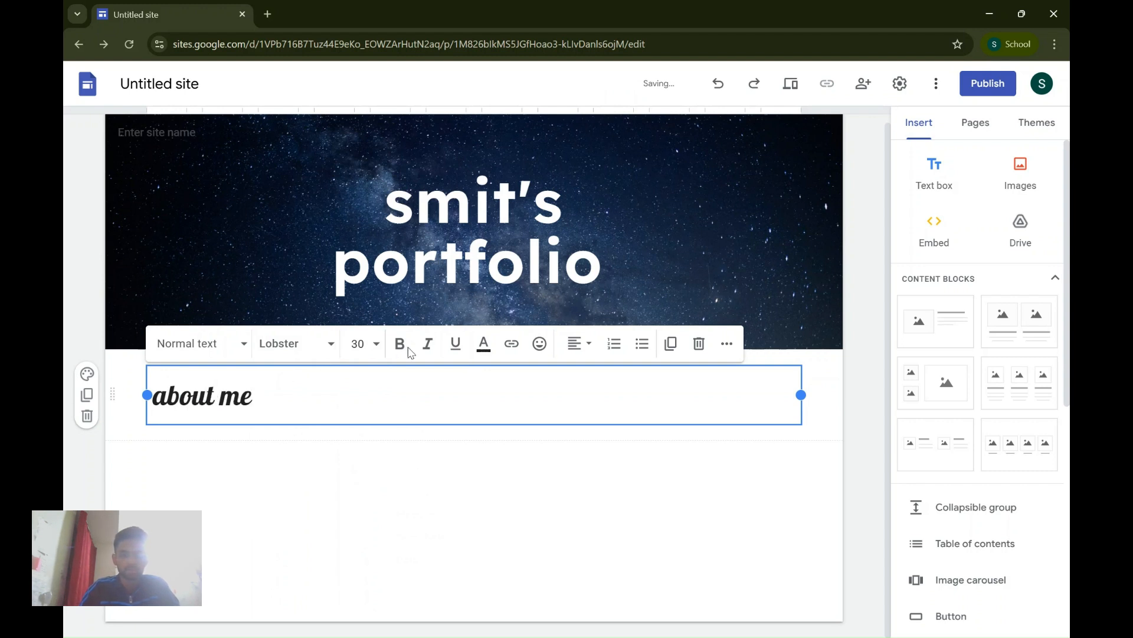
click(579, 344)
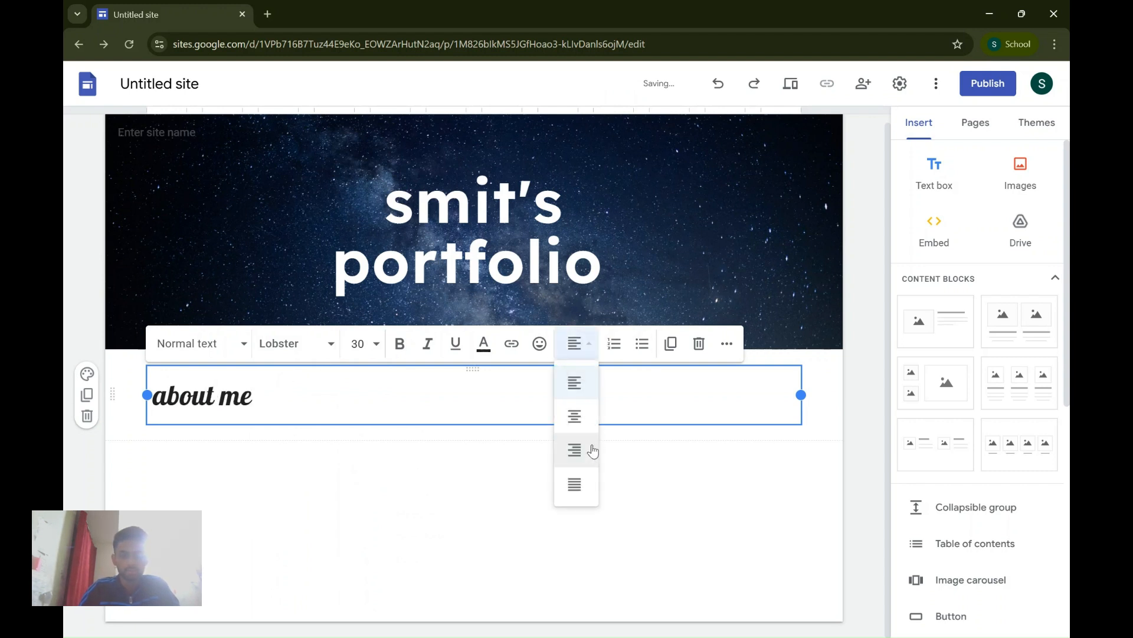
click(577, 416)
click(481, 469)
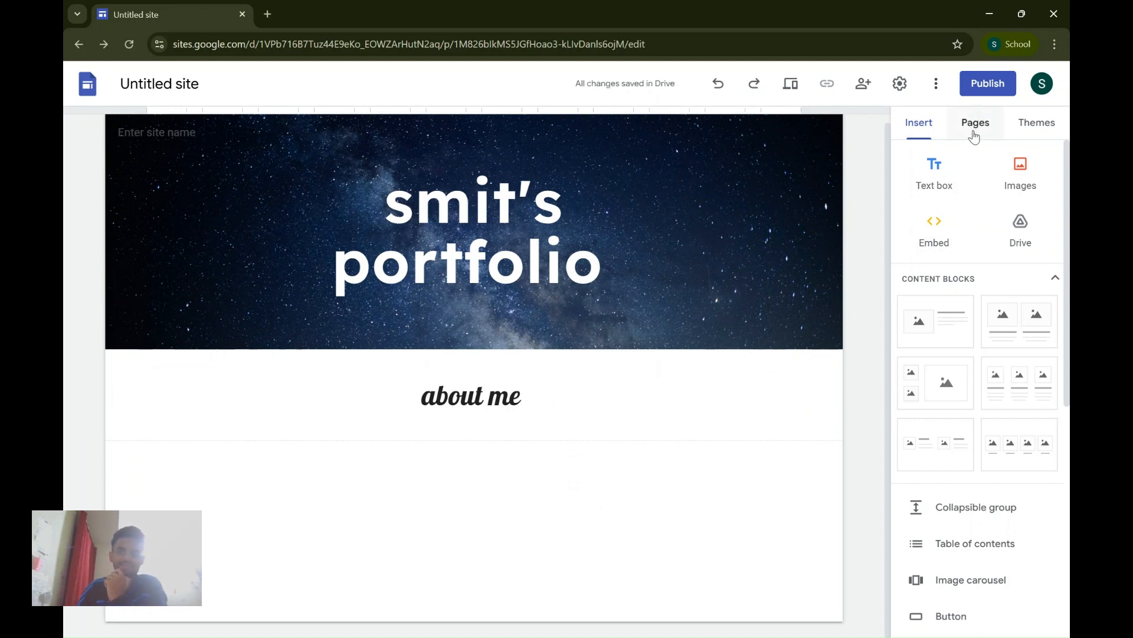
Rename the untitled site document as "student portfolio".
click(195, 83)
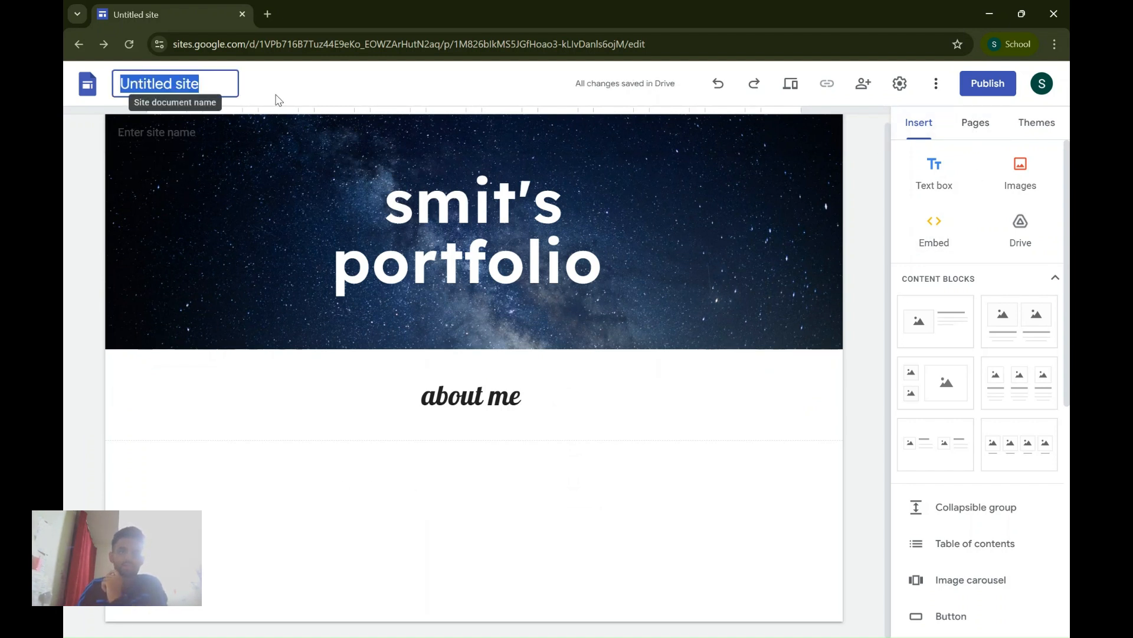
key(BackSpace)
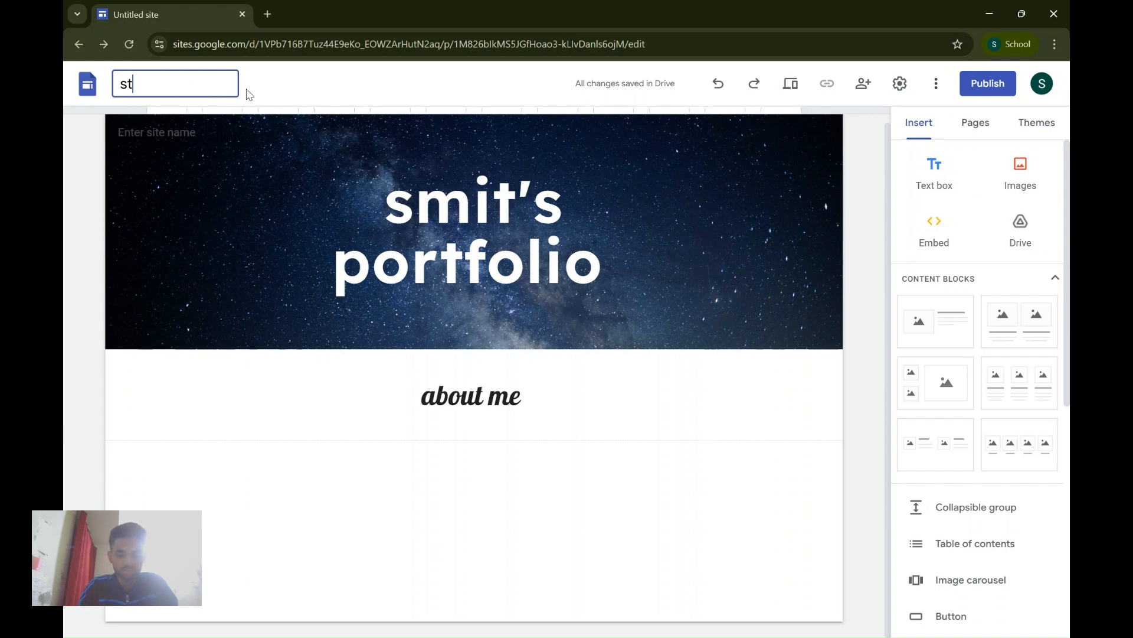
text(student portf)
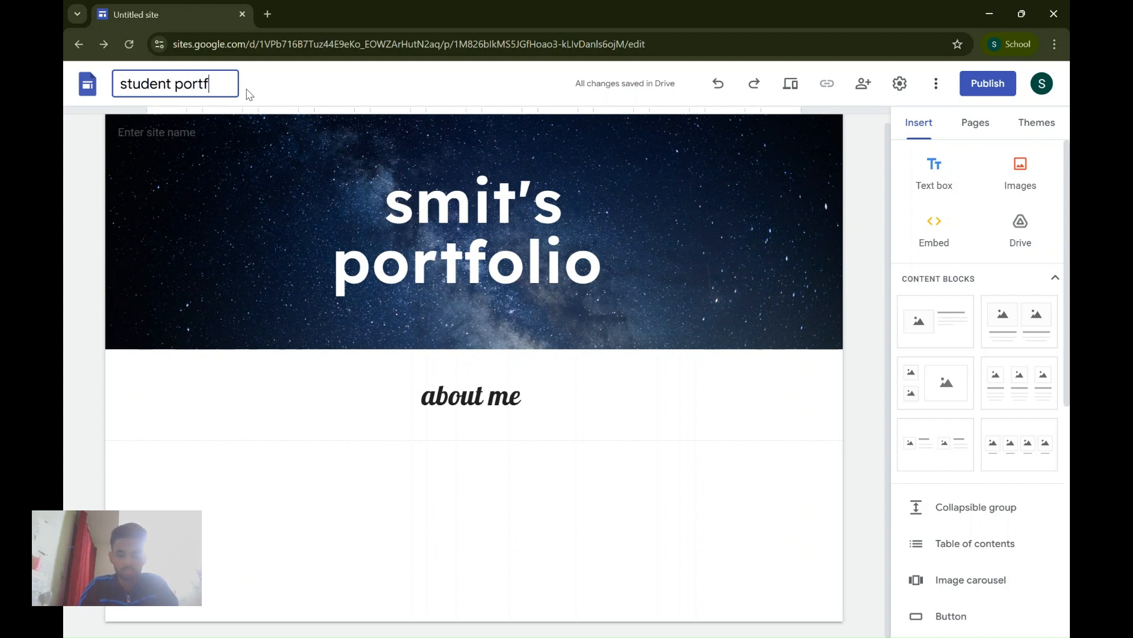
text(oilo)
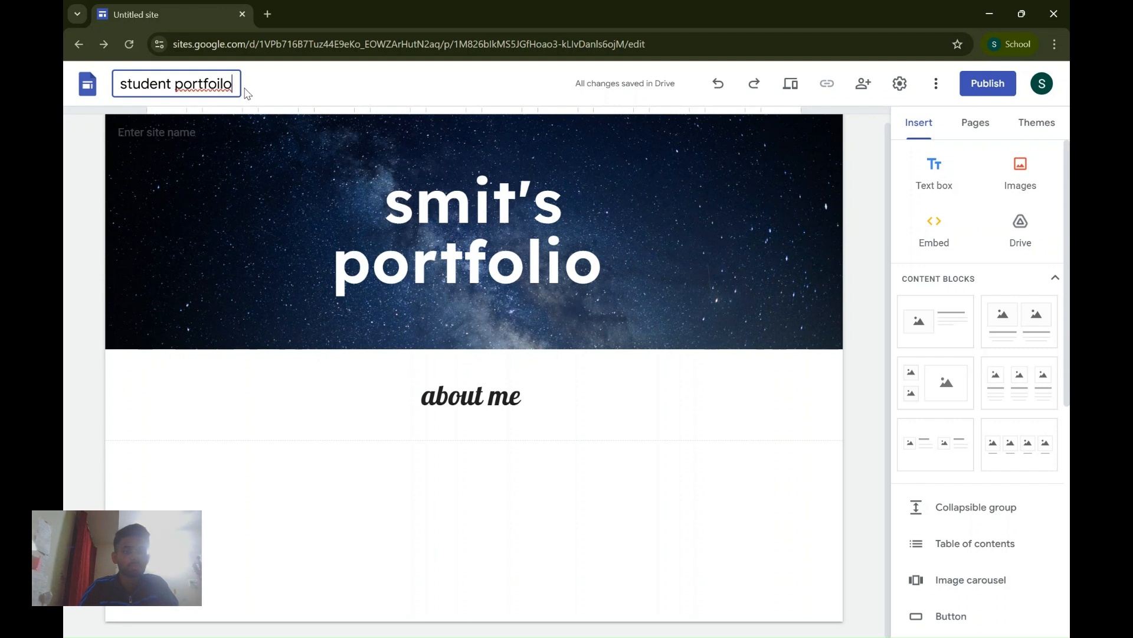
key(BackSpace)
key(BackSpace)
key(BackSpace)
text(li)
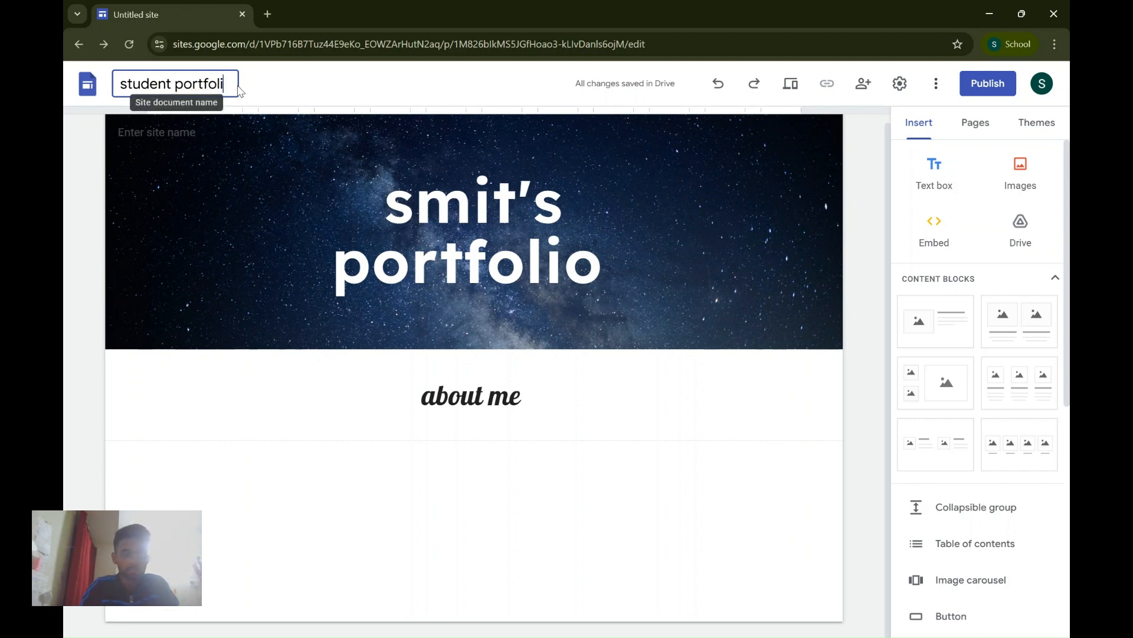
Replace the site name in the header with the owner's first name plus "s", without an apostrophe, followed by "portfolio".
click(168, 137)
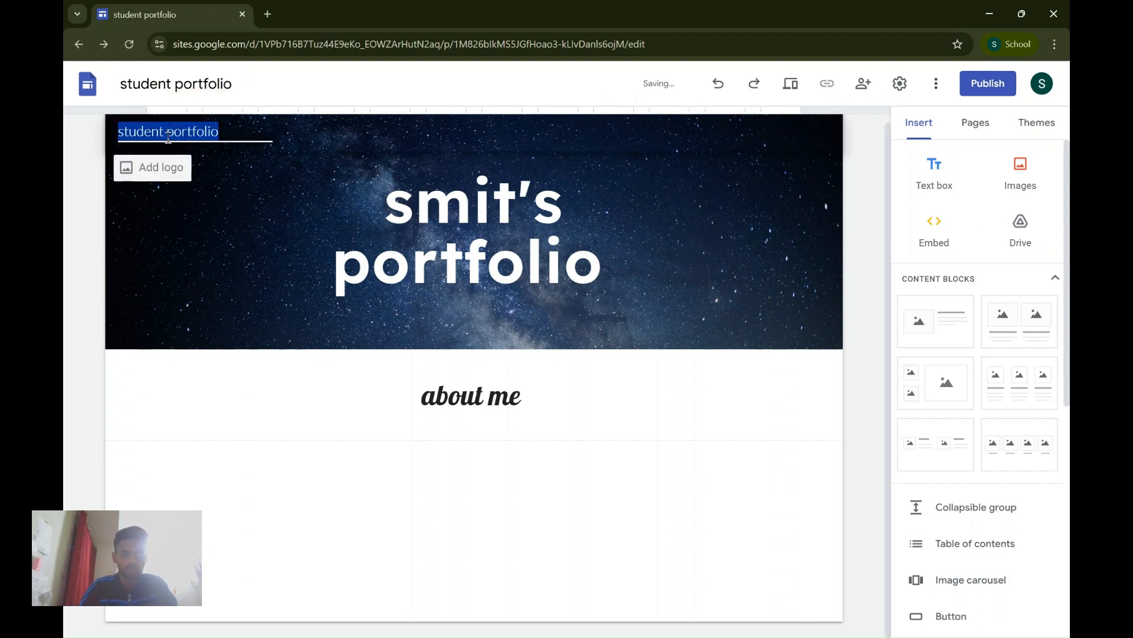
key(BackSpace)
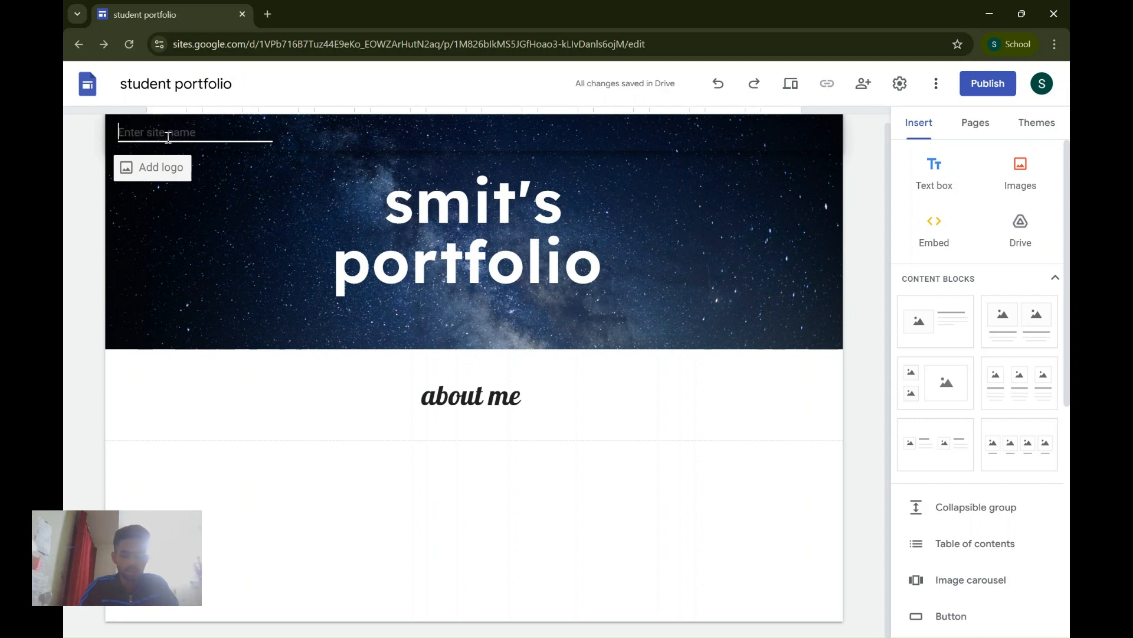
text(smits portfolio)
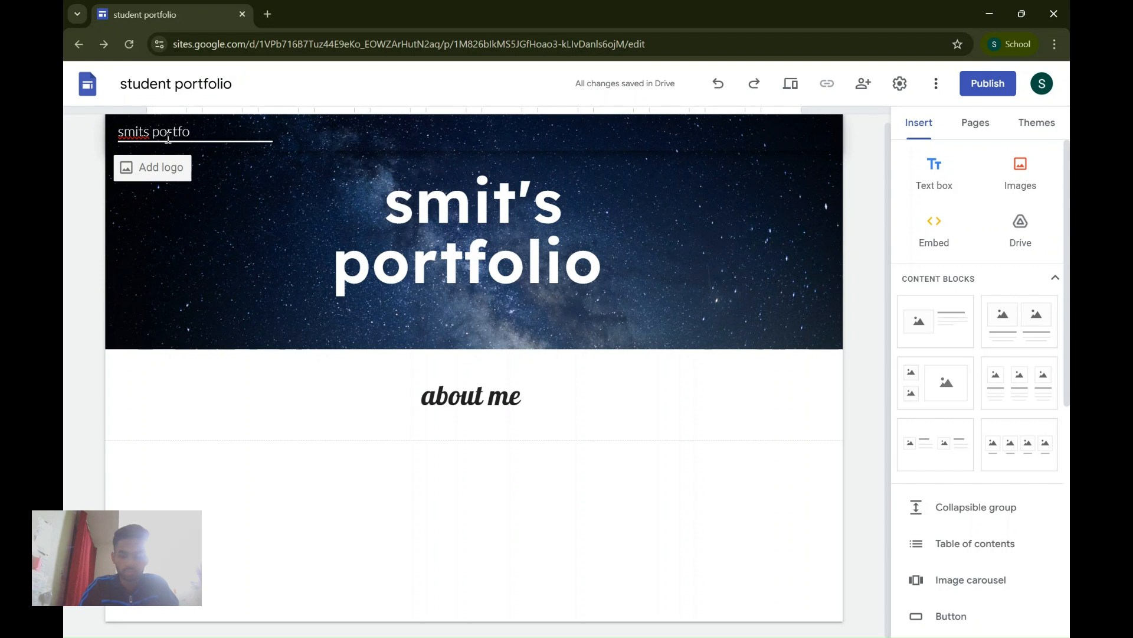
Add a new page named "statistics 1" to the site.
click(977, 125)
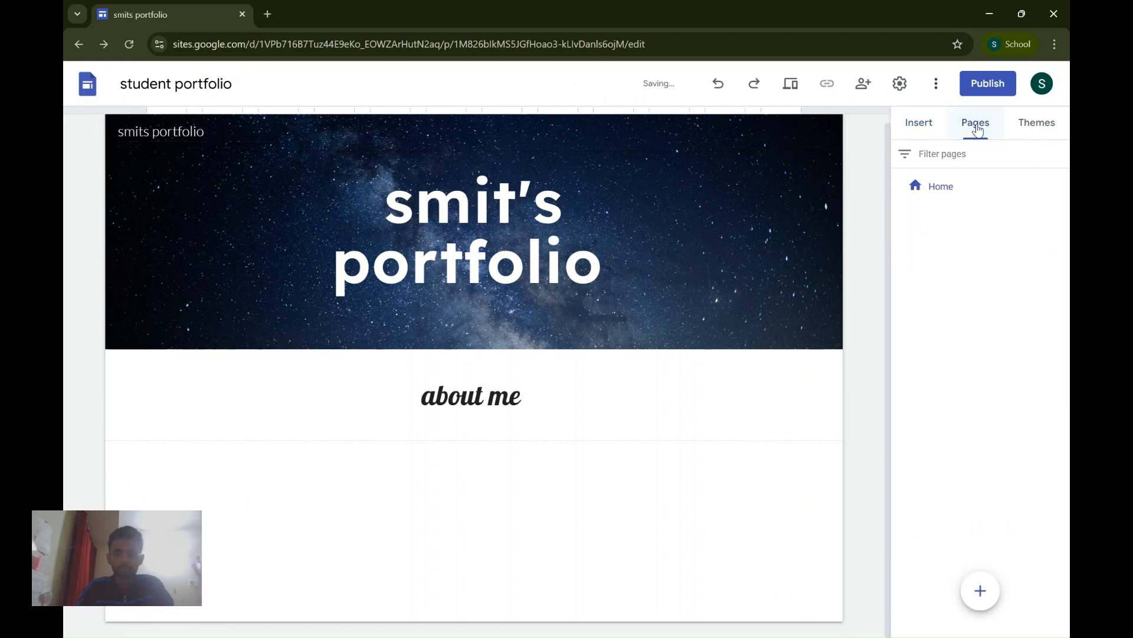
click(981, 597)
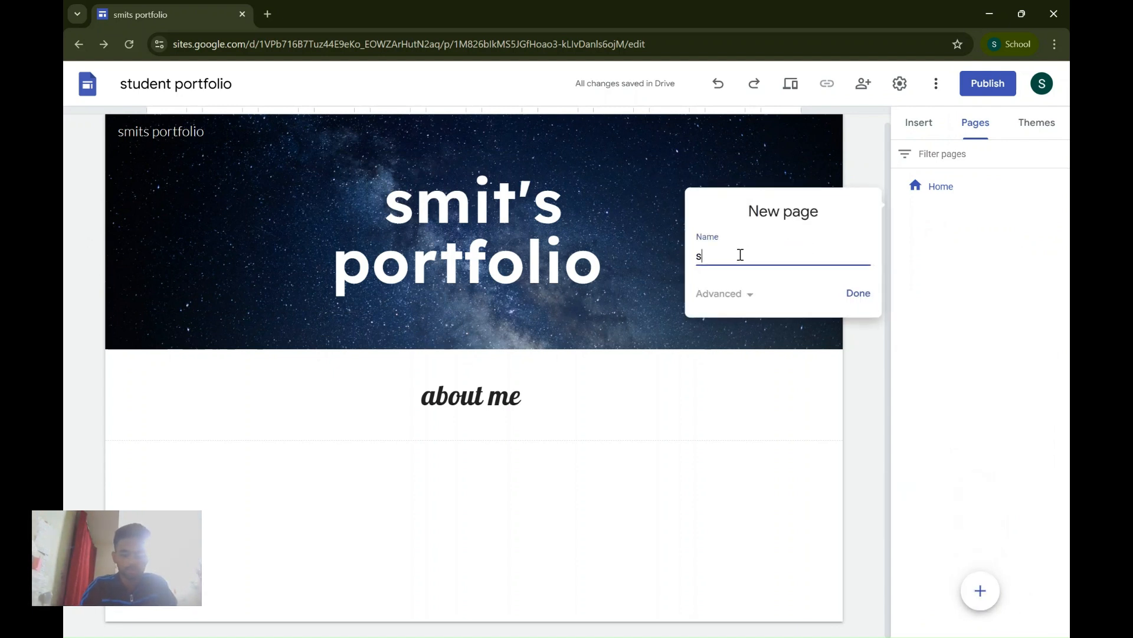
text(statisti)
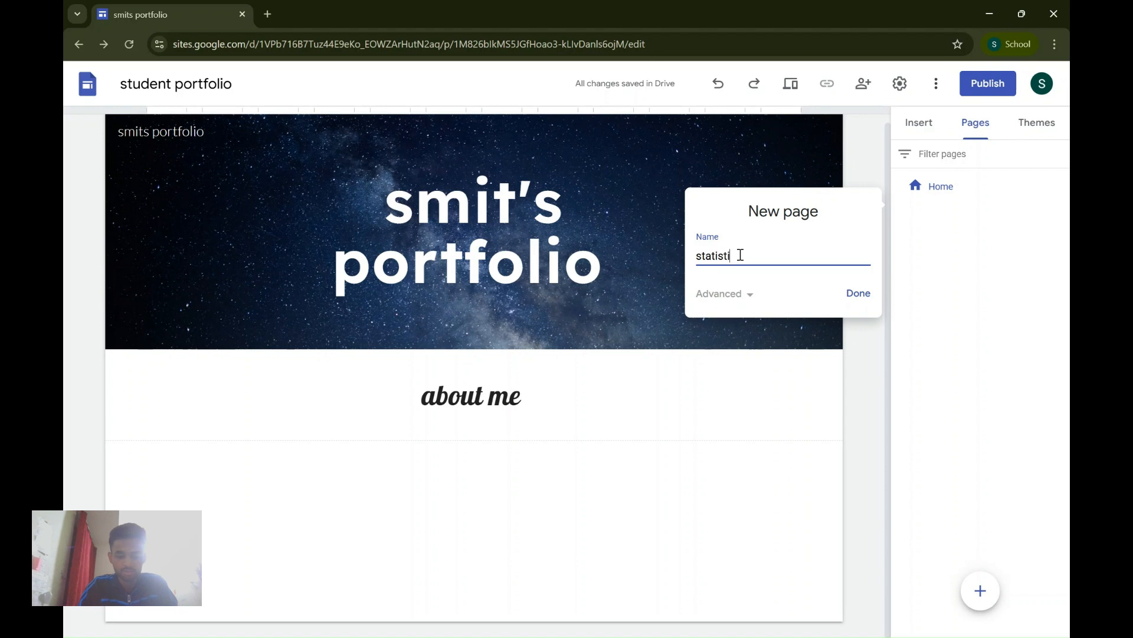
text(vs)
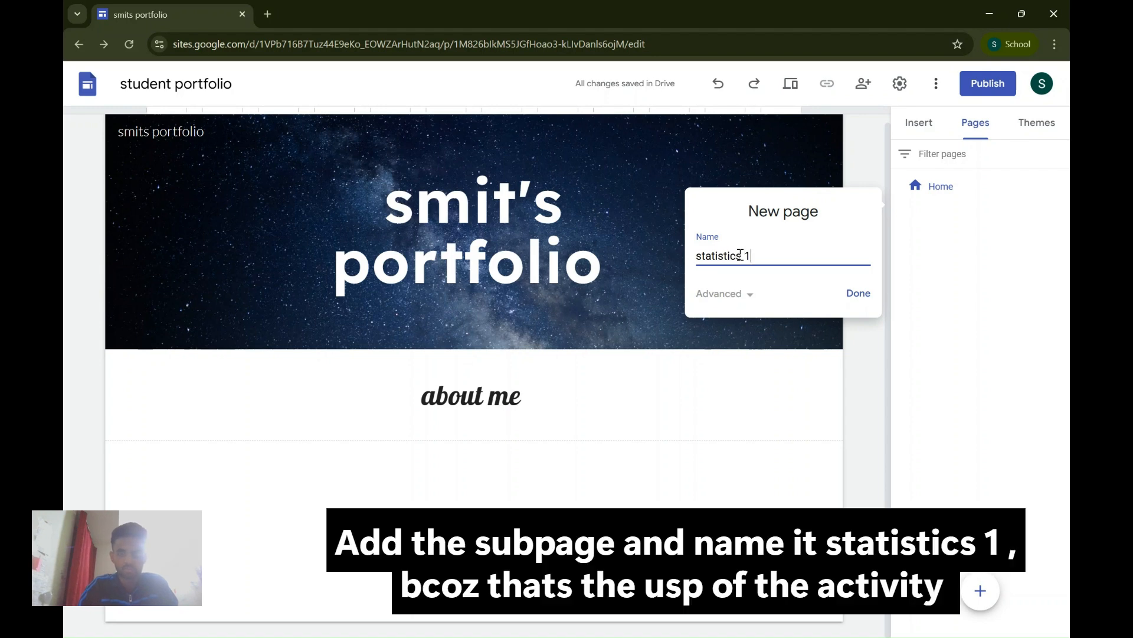
click(859, 294)
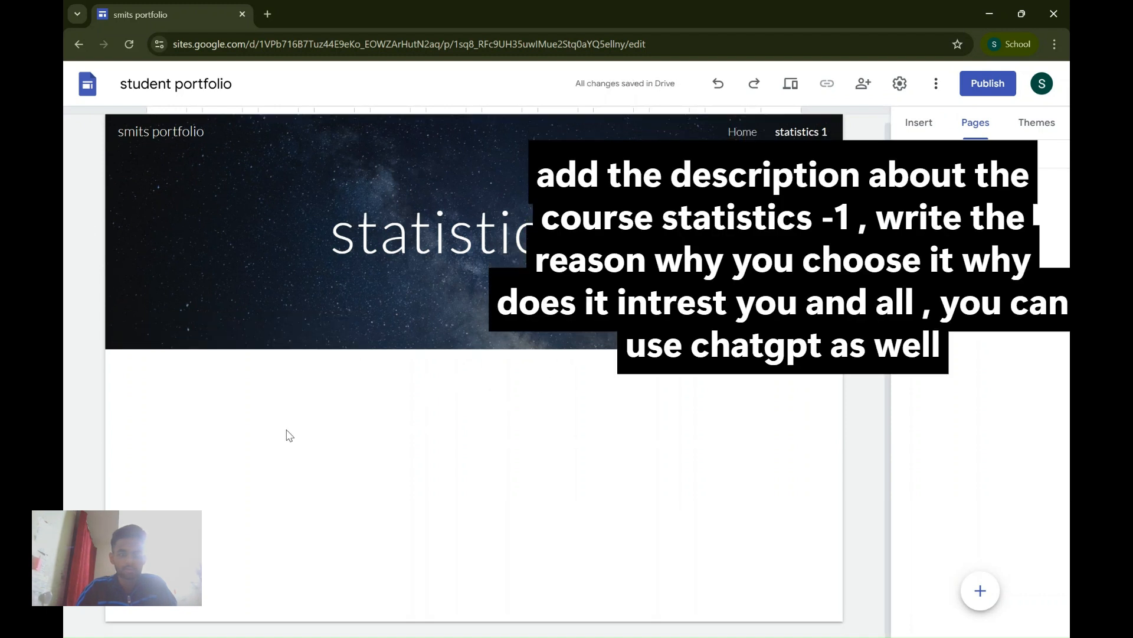
Add an empty text box below the statistics 1 page header, with the Arial font at size 12.
double_click(235, 390)
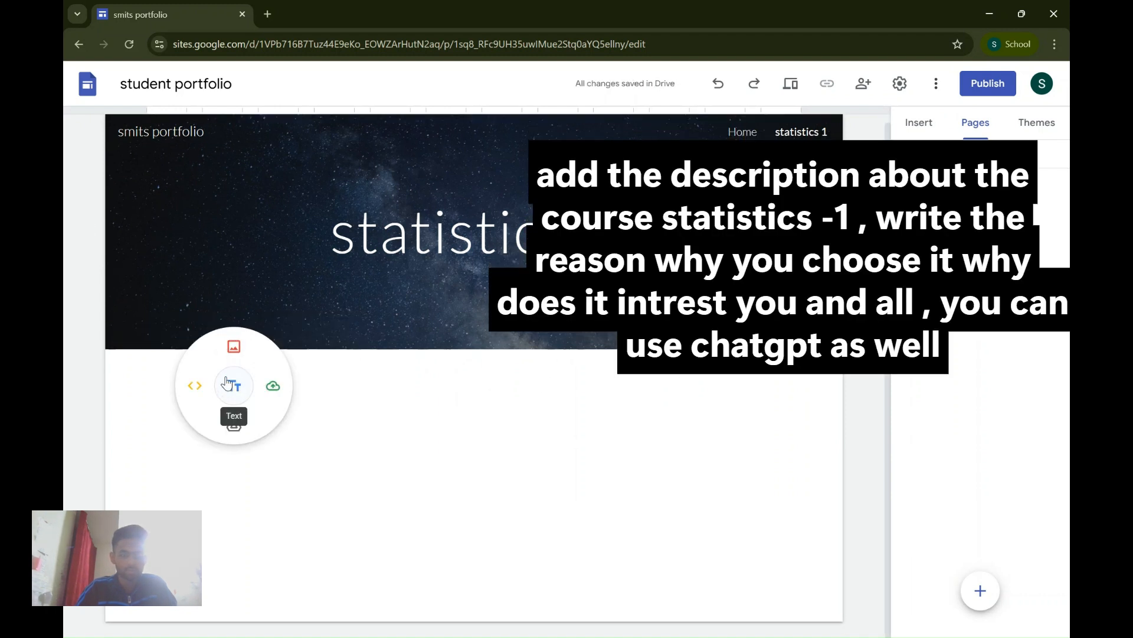
click(238, 389)
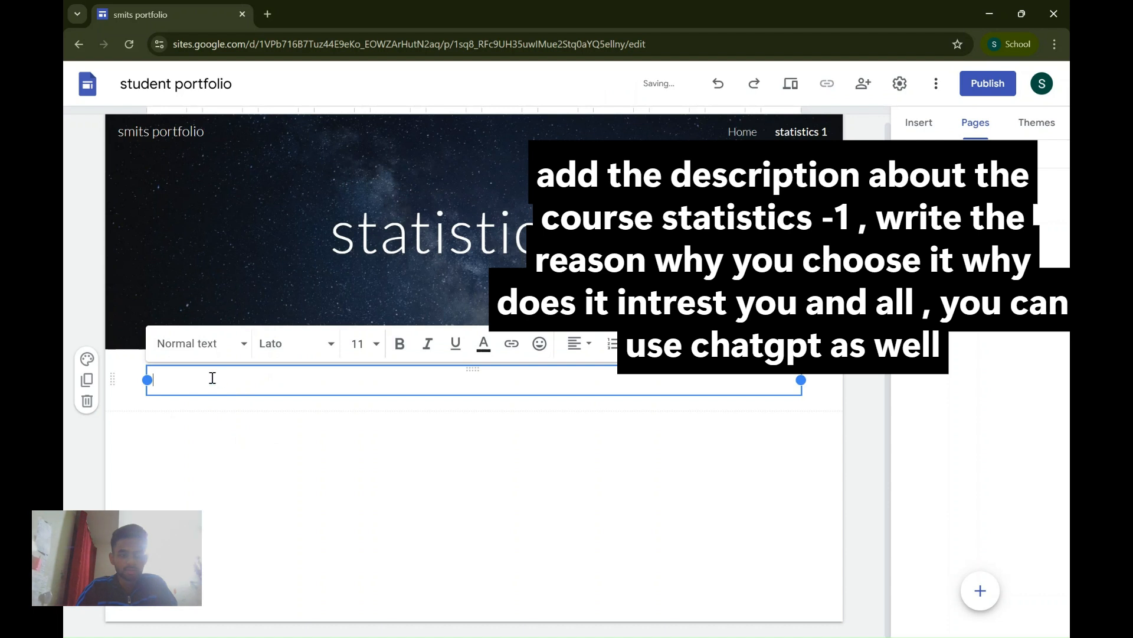
click(331, 358)
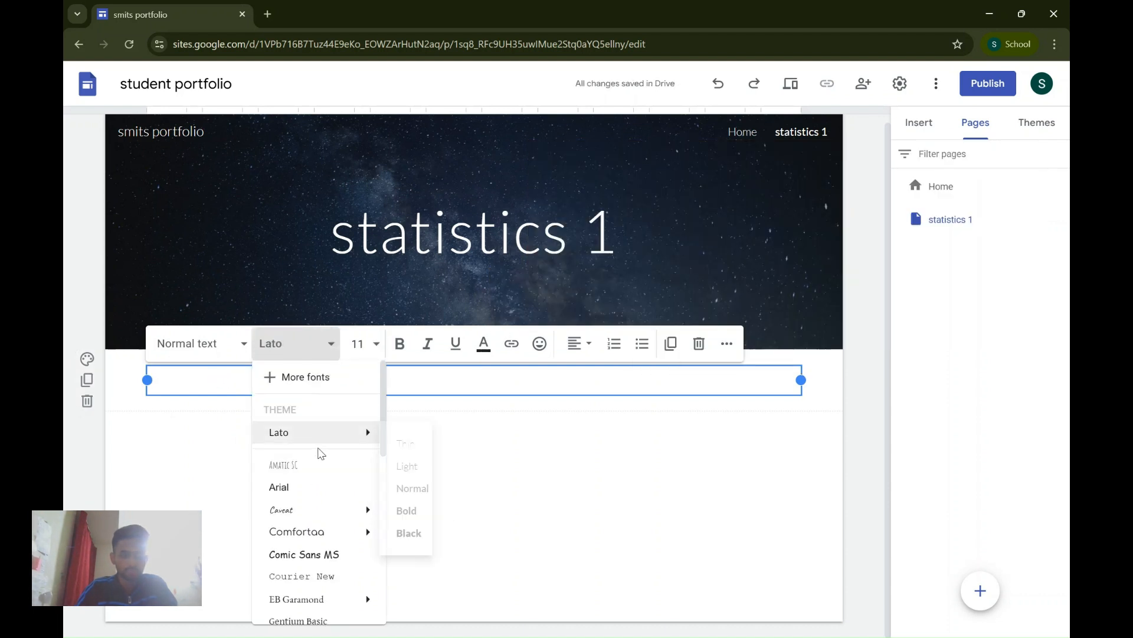
click(314, 486)
click(376, 343)
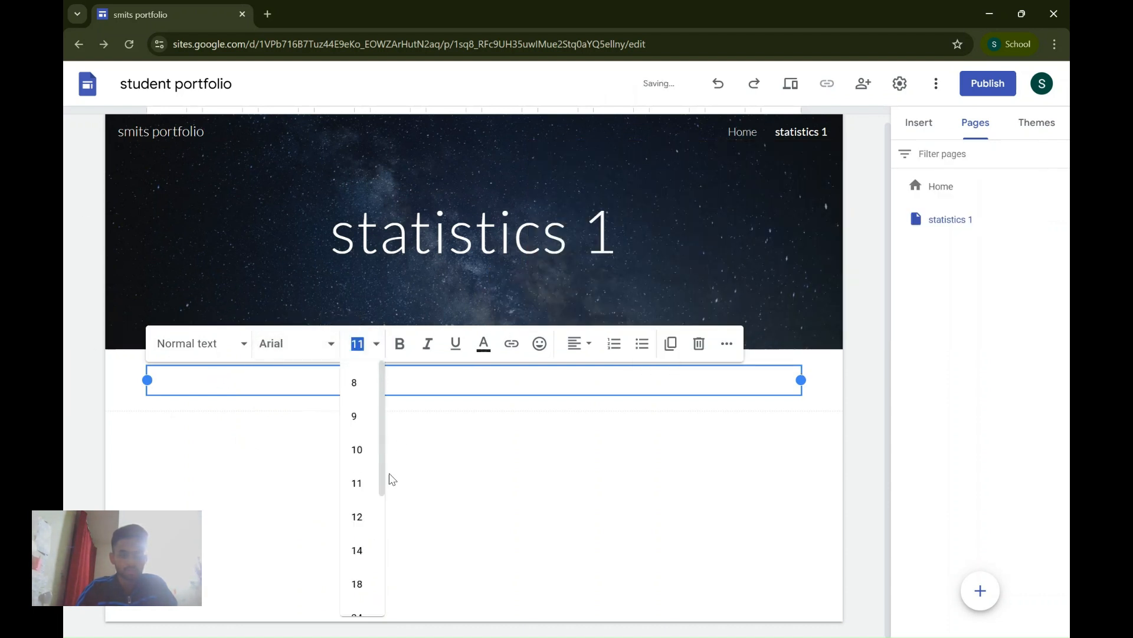
click(362, 518)
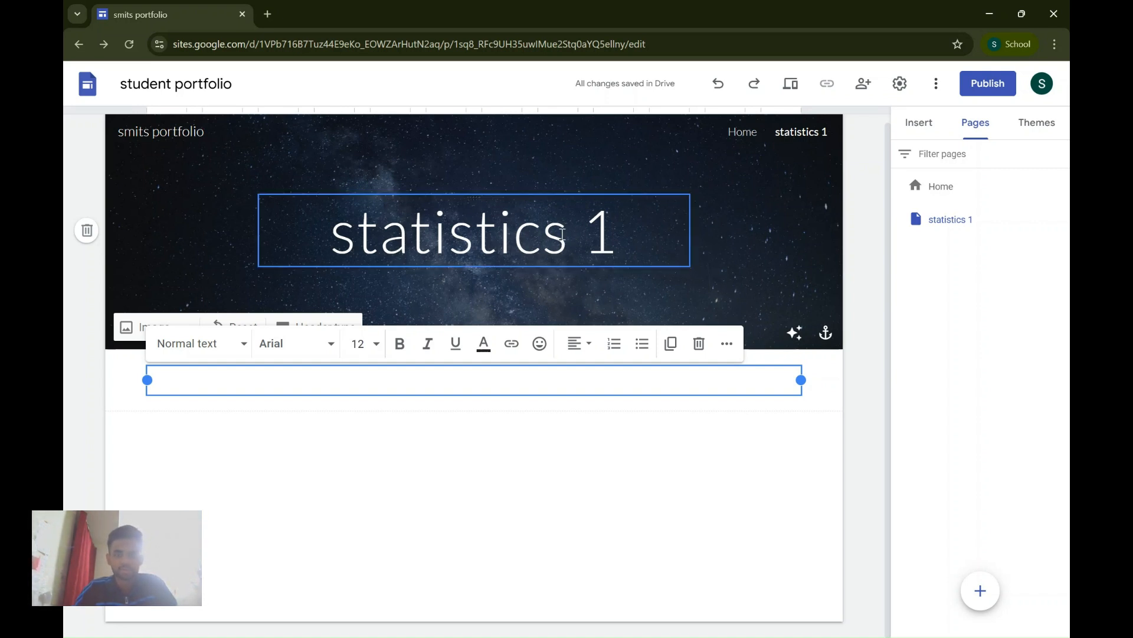
Replace the statistics 1 page's title with the owner's first name in possessive form followed by "pportfolio".
click(632, 239)
key(BackSpace)
key(BackSpace)
key(BackSpace)
key(BackSpace)
key(BackSpace)
key(BackSpace)
key(BackSpace)
key(BackSpace)
key(BackSpace)
key(BackSpace)
key(BackSpace)
key(BackSpace)
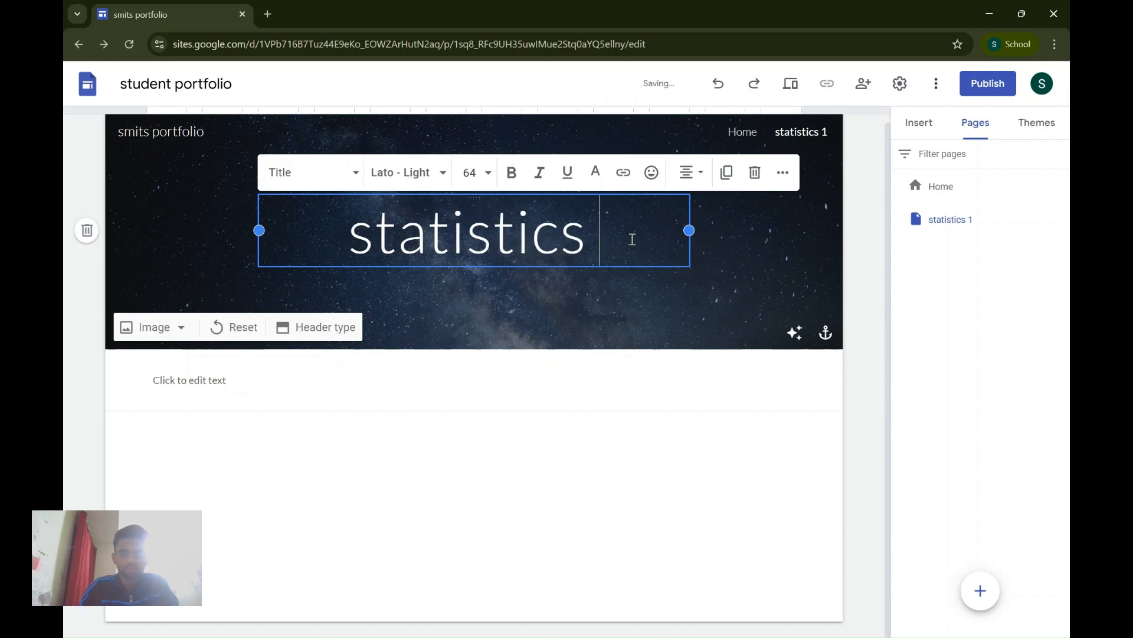
text(mits)
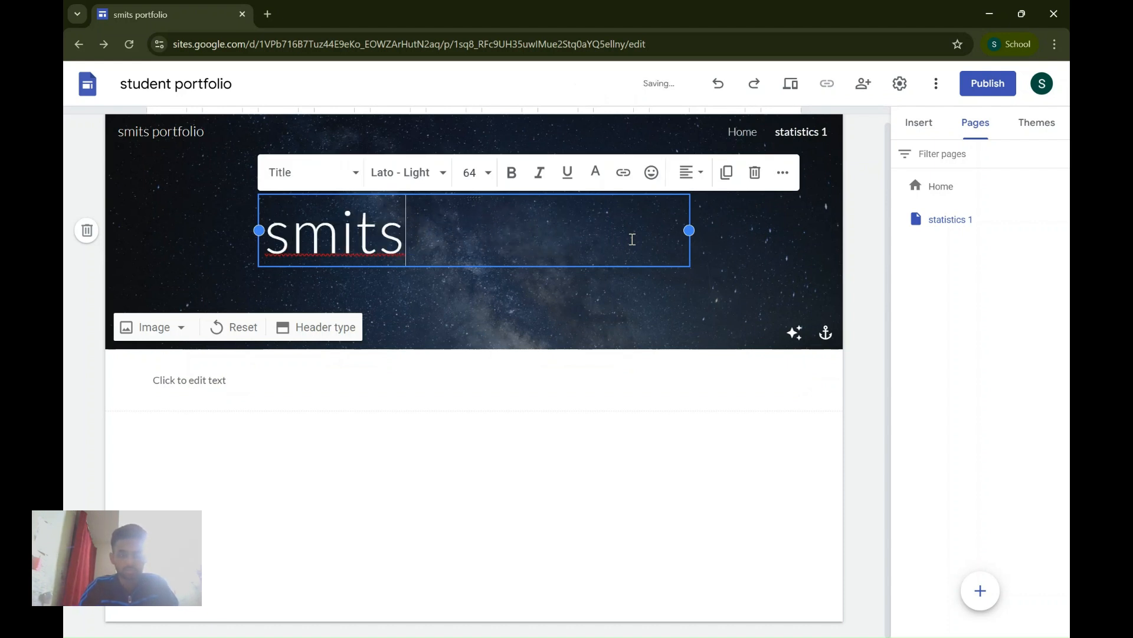
key(BackSpace)
text('s pportfoolio)
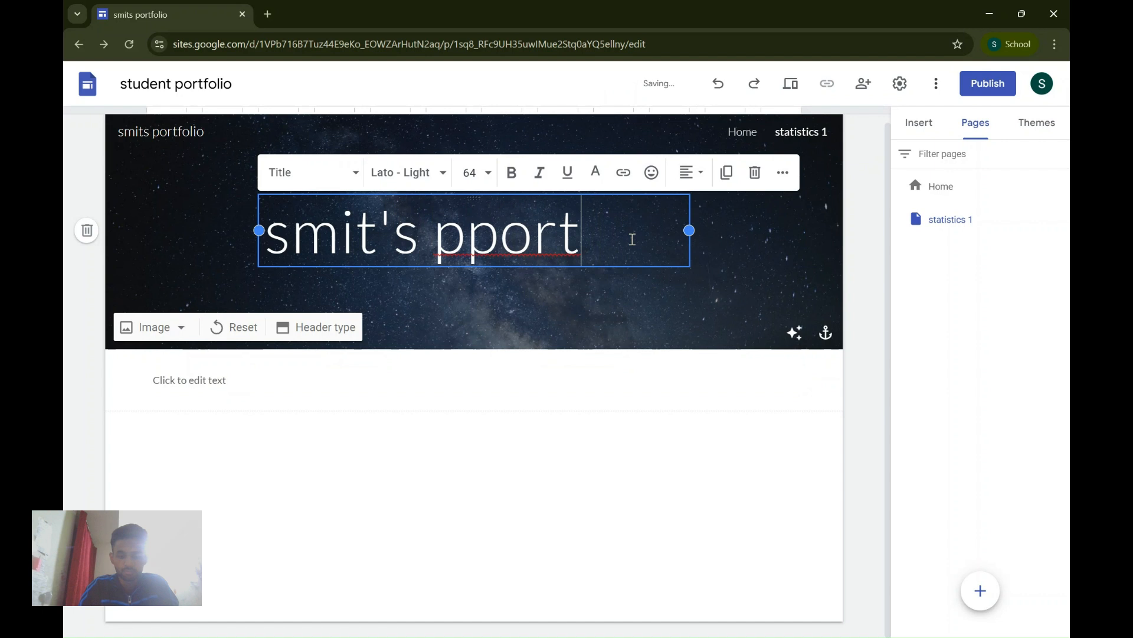
key(BackSpace)
key(BackSpace)
key(BackSpace)
key(BackSpace)
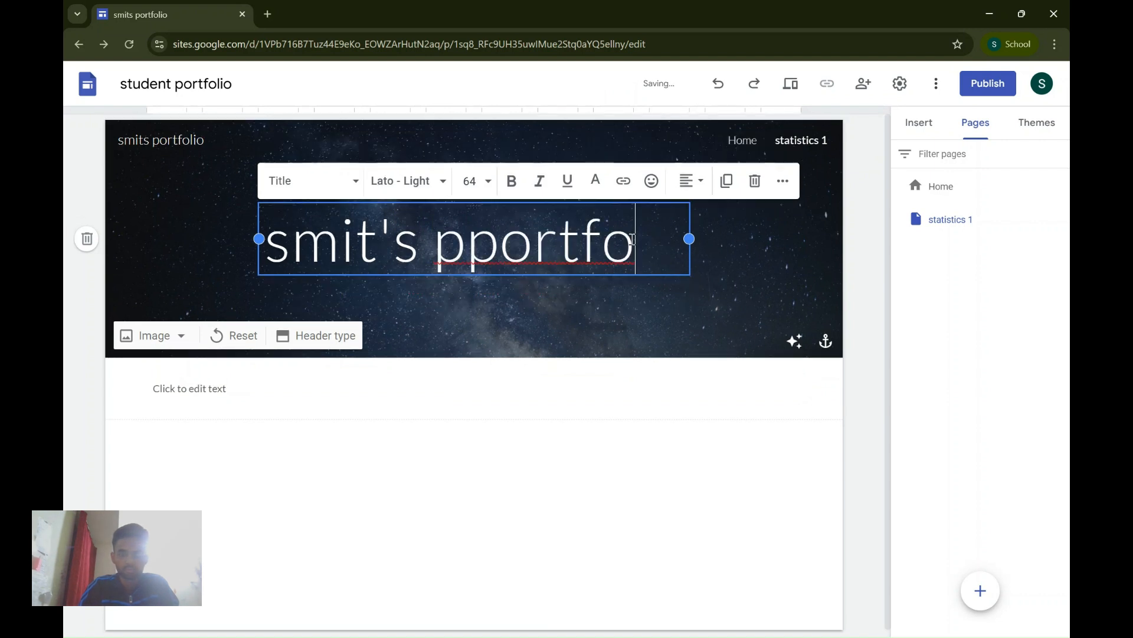
text(lio)
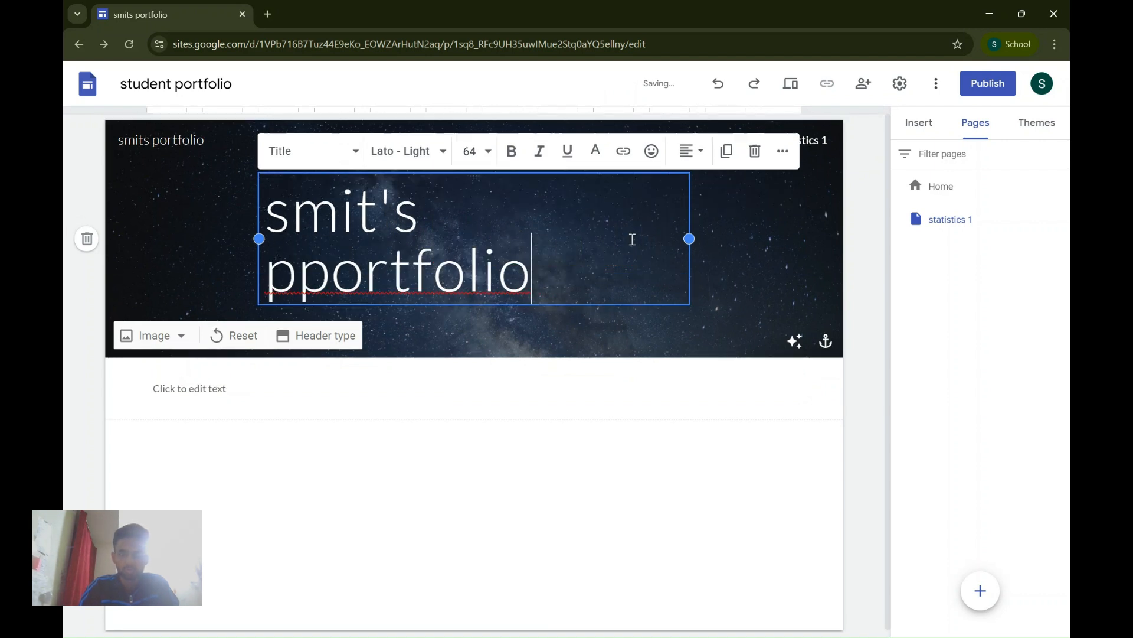
click(650, 430)
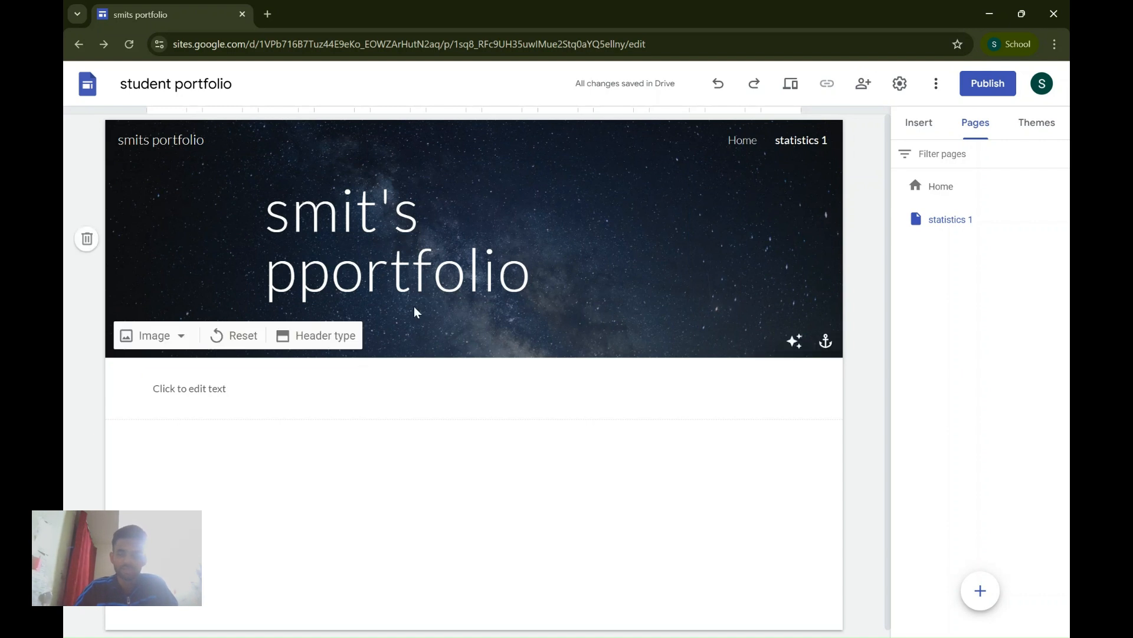
In the site's publishing access settings, make the published site Public and set draft access to Anyone with the link.
click(989, 82)
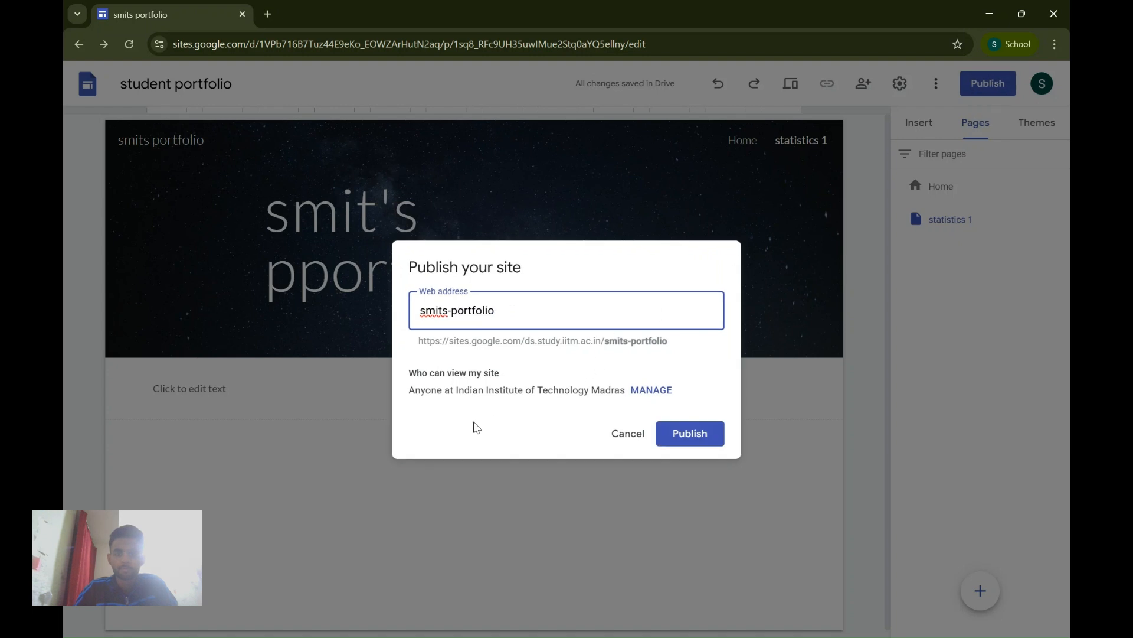
click(645, 391)
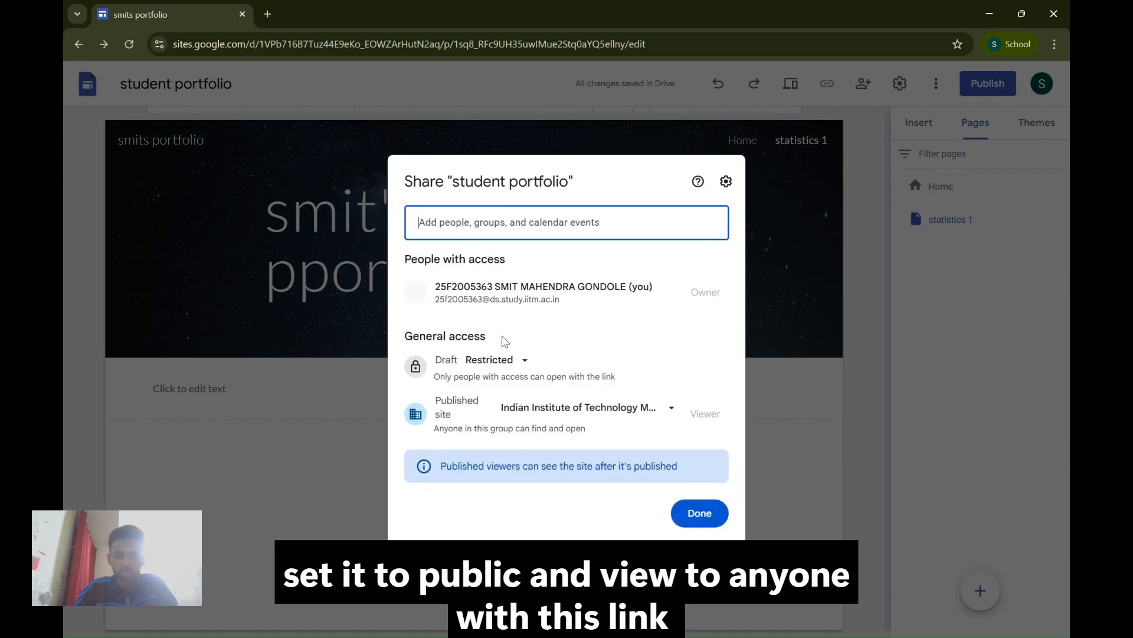
click(563, 415)
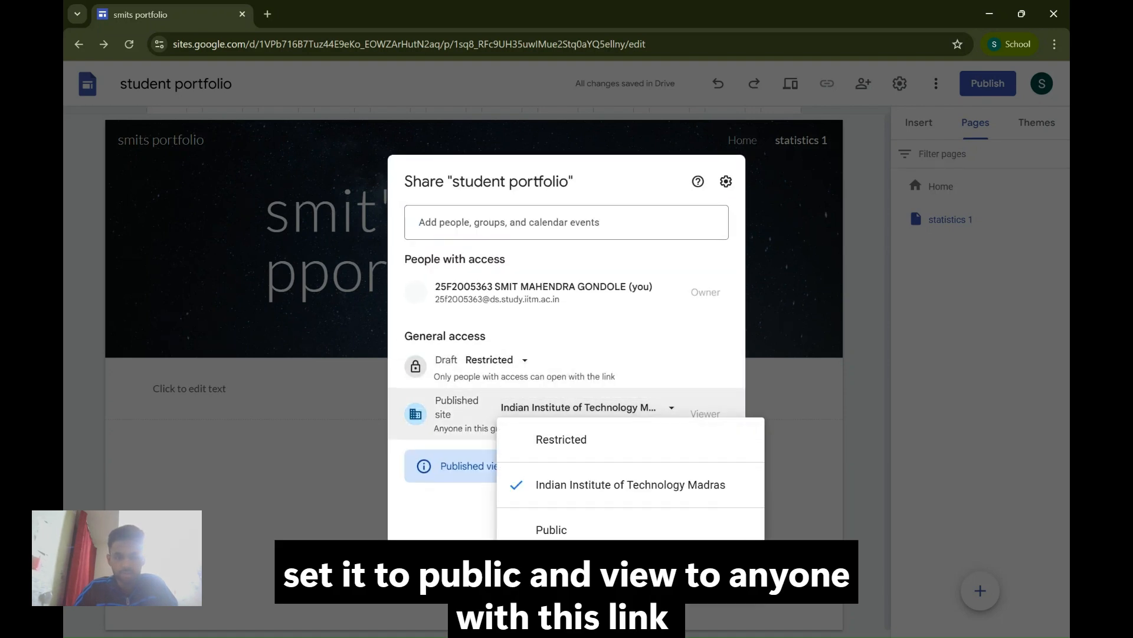
click(549, 526)
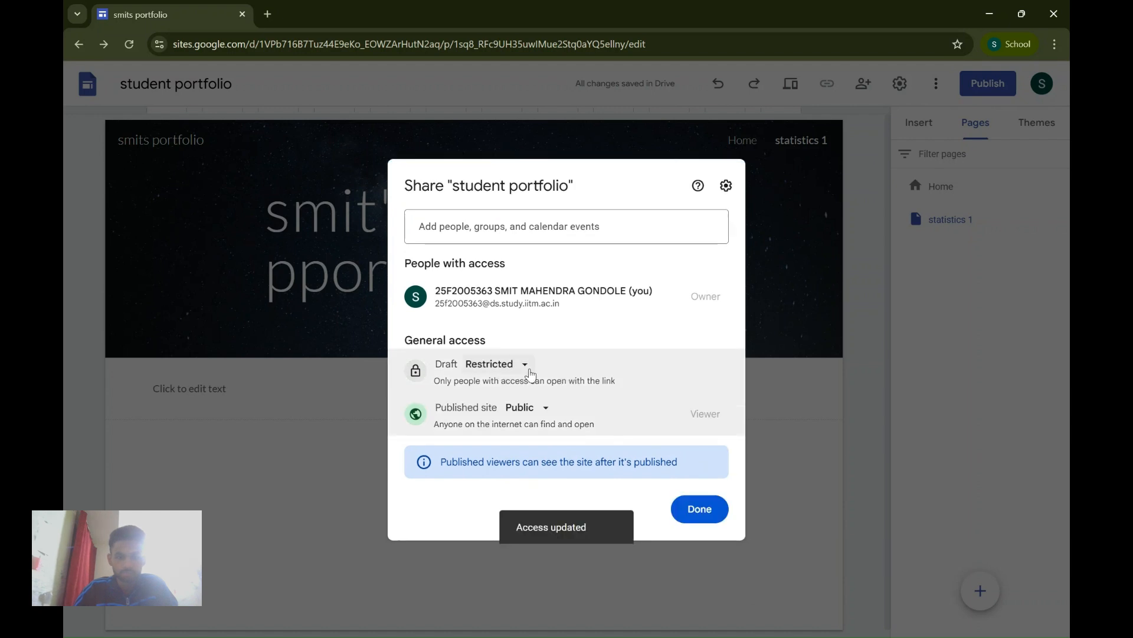
click(526, 366)
click(556, 488)
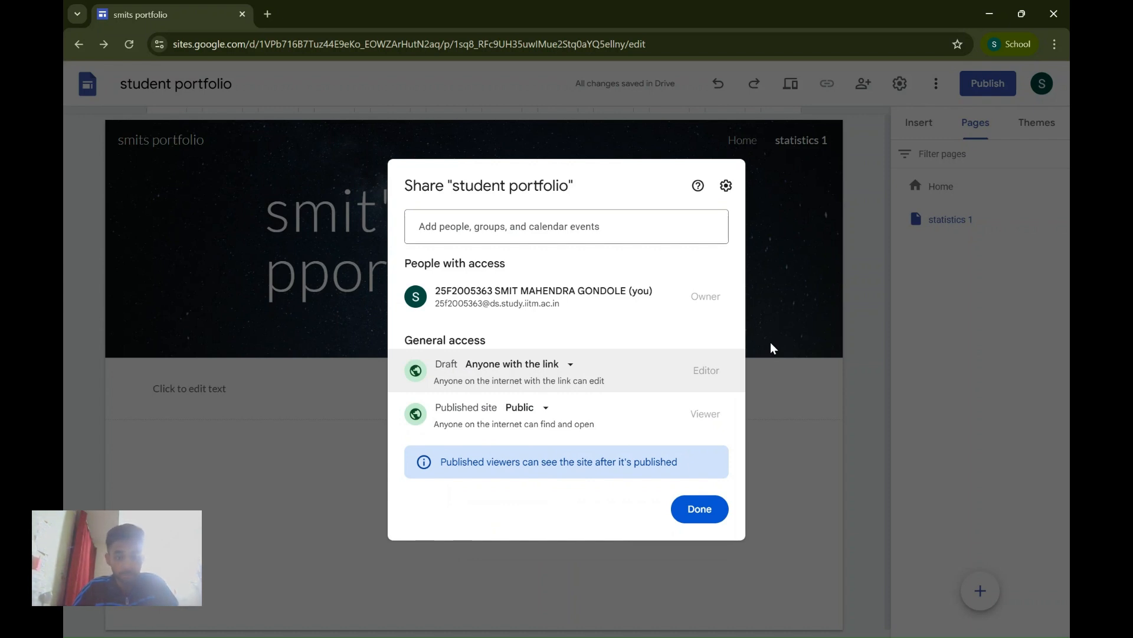
click(708, 512)
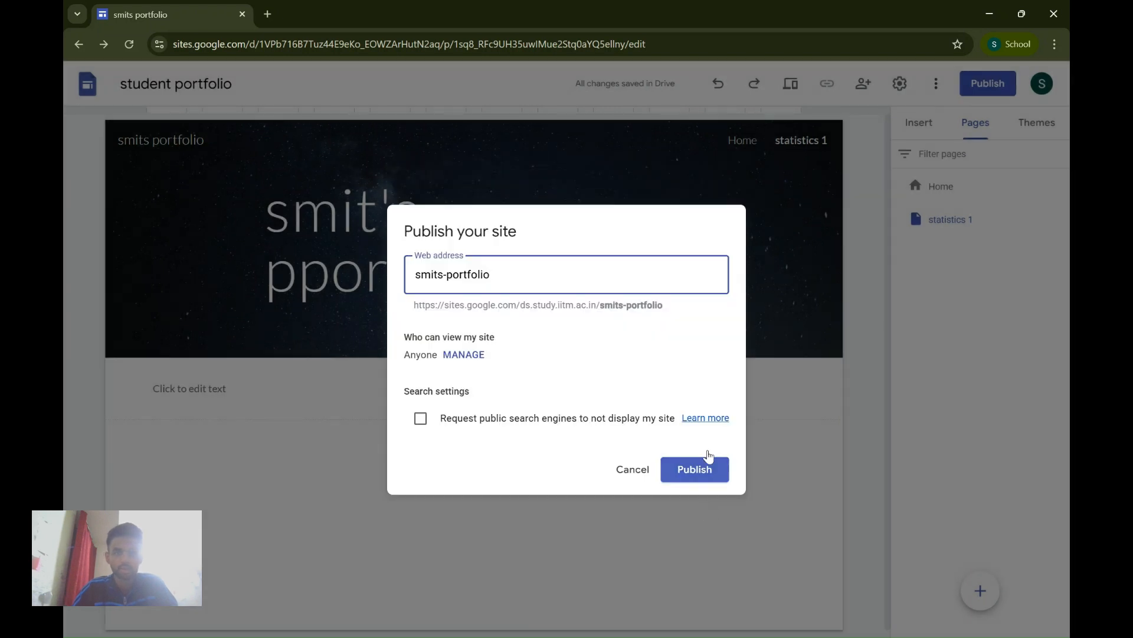
Publish the site under the suggested web address and copy the published site link.
click(690, 476)
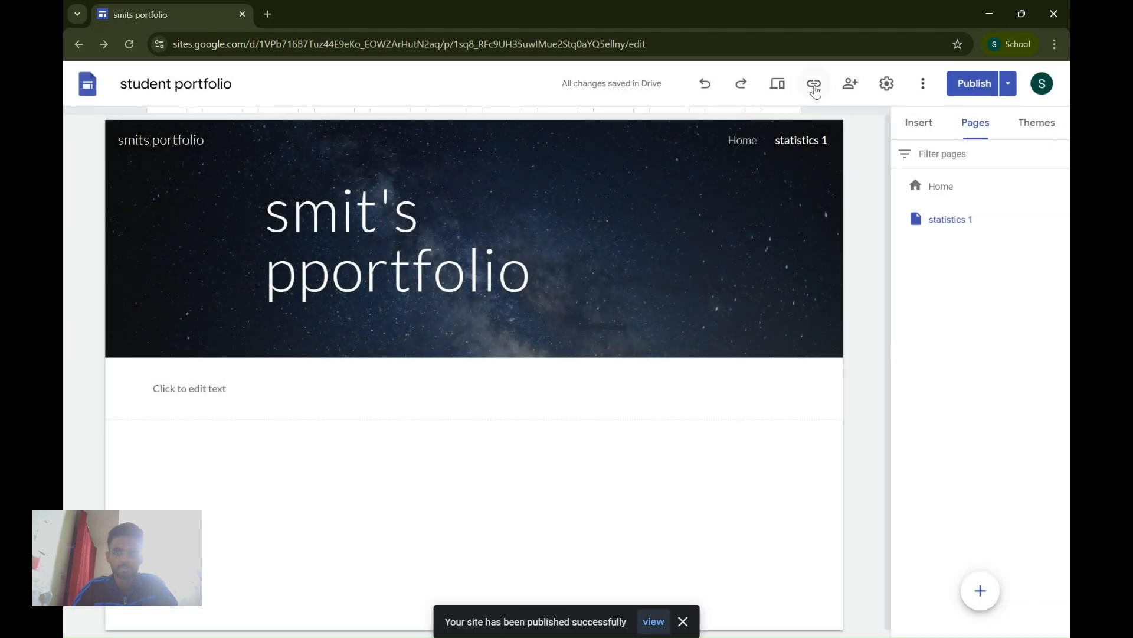
click(815, 88)
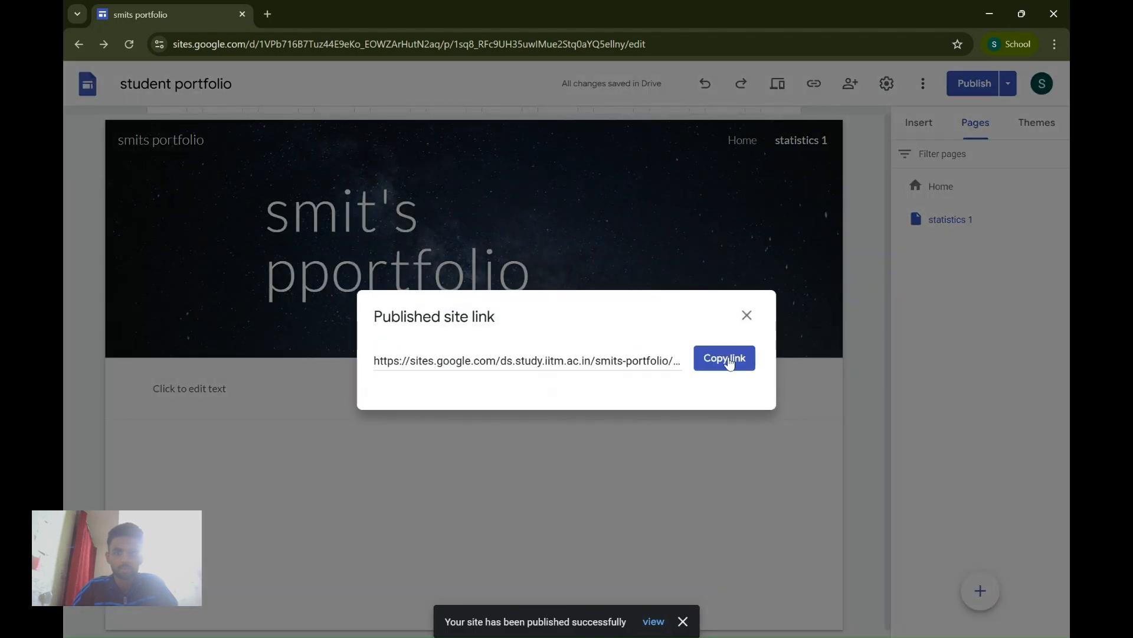
click(724, 358)
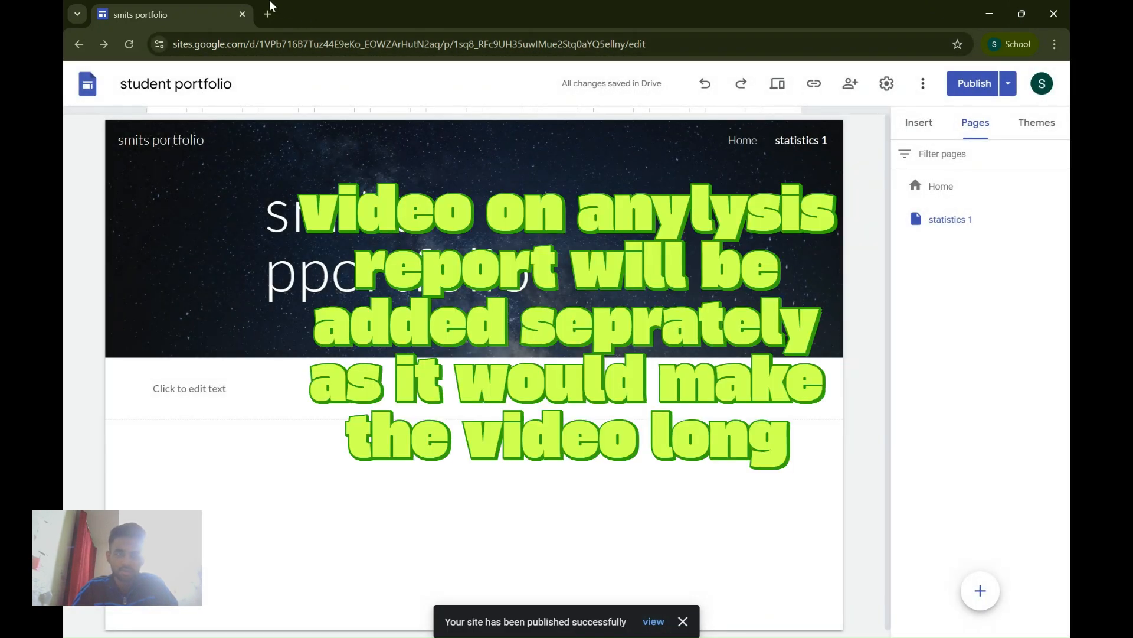